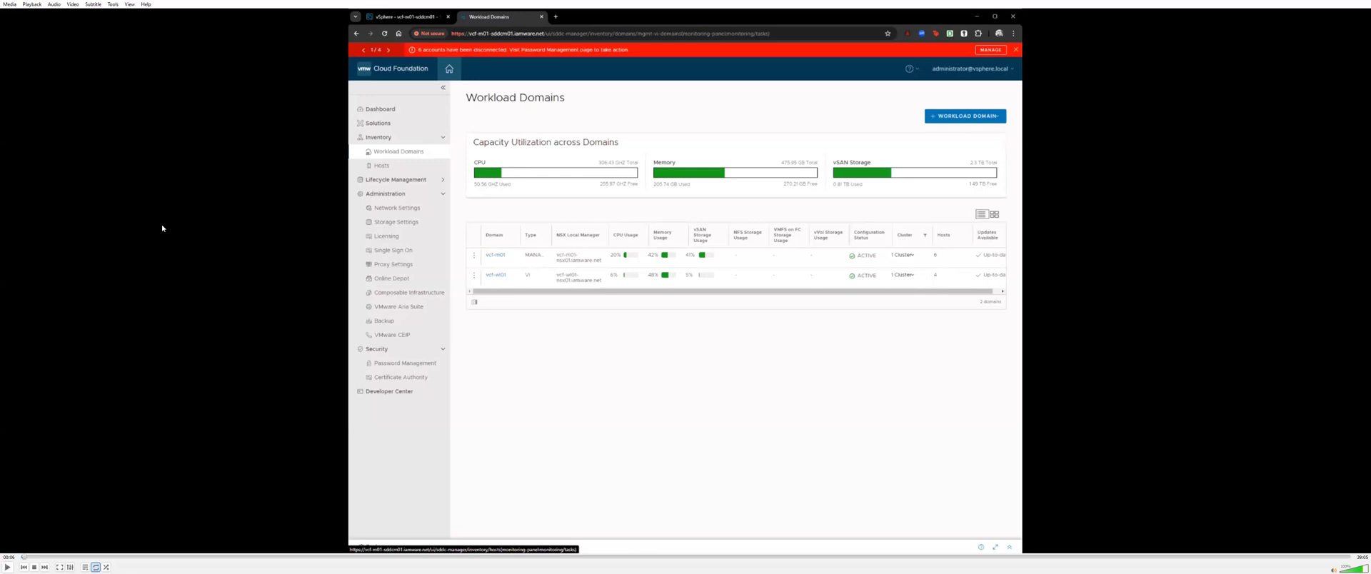
# Play the upgrade recording, pausing on the Release Versions page to examine version 5.1.0.0 and its bill of materials before resuming.
pyautogui.click(7, 567)
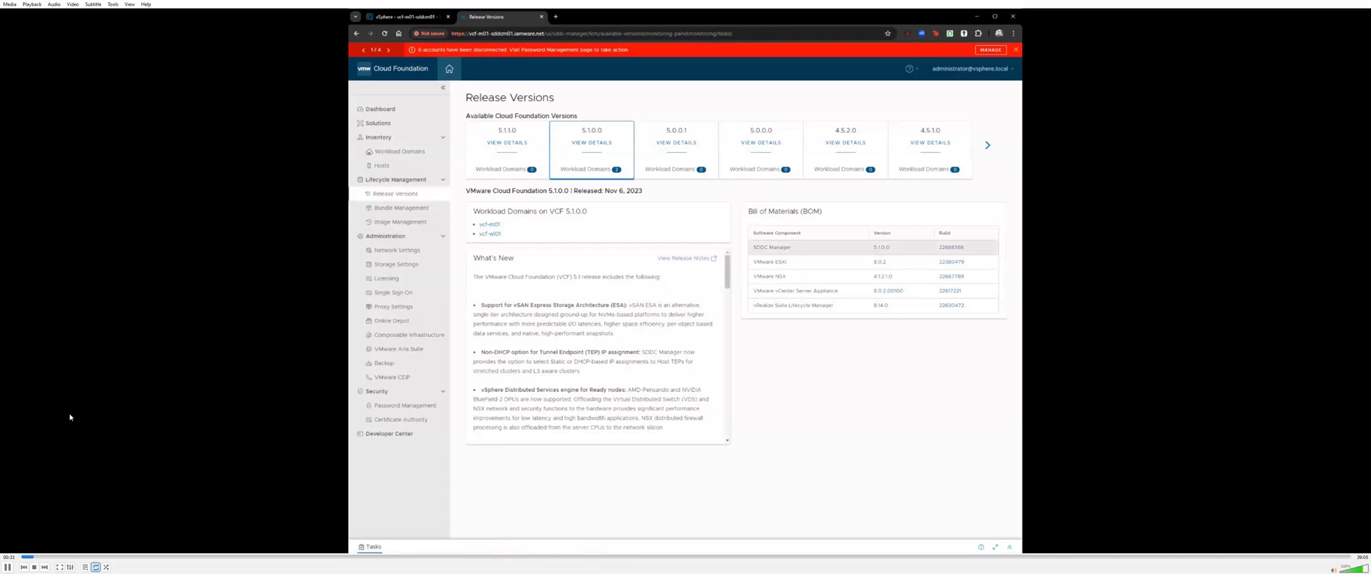
pyautogui.press('space')
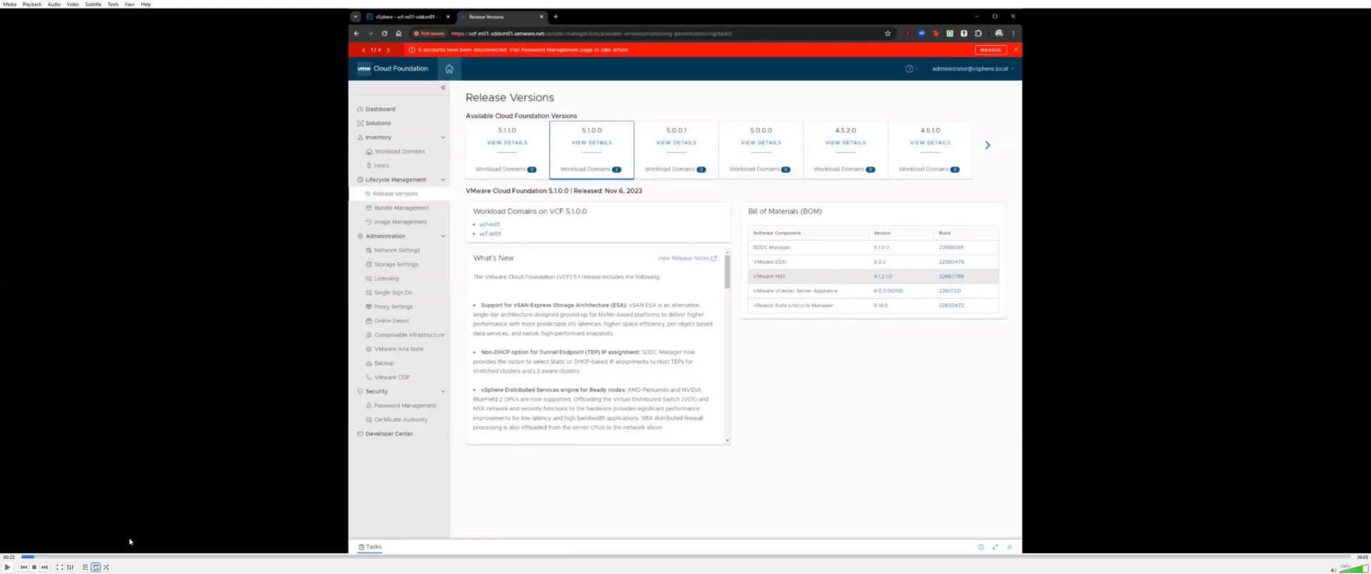
pyautogui.click(6, 566)
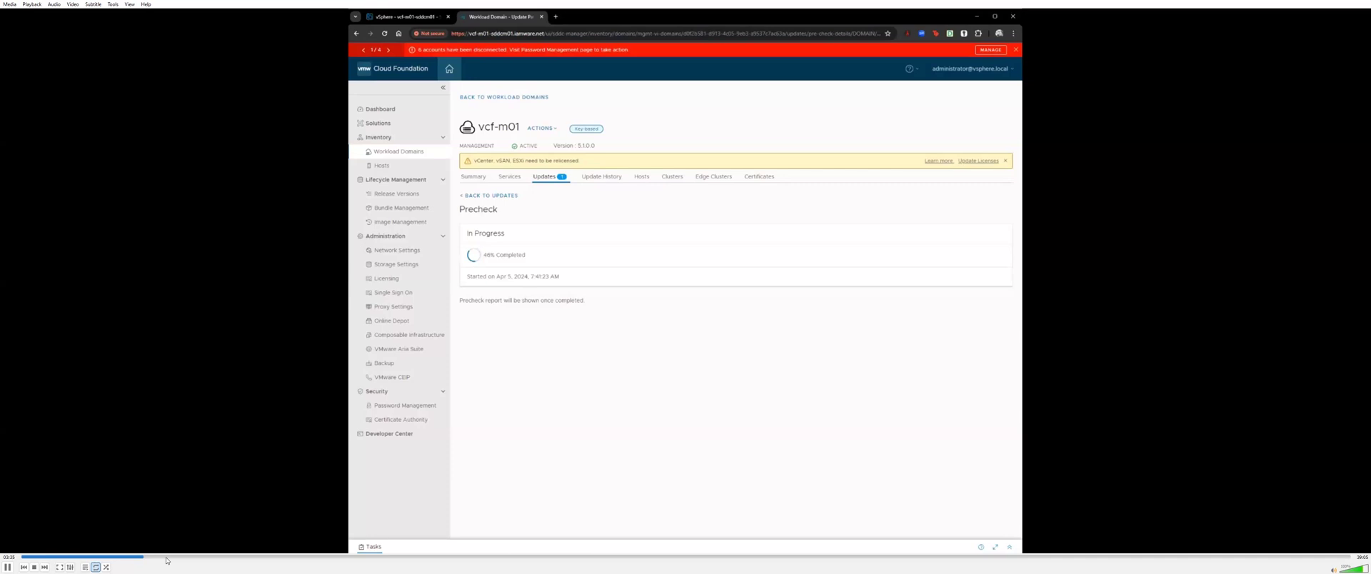
# Skip the recording ahead past the running precheck to the vcf-m01 precheck results and resume playback.
pyautogui.click(203, 557)
pyautogui.click(225, 558)
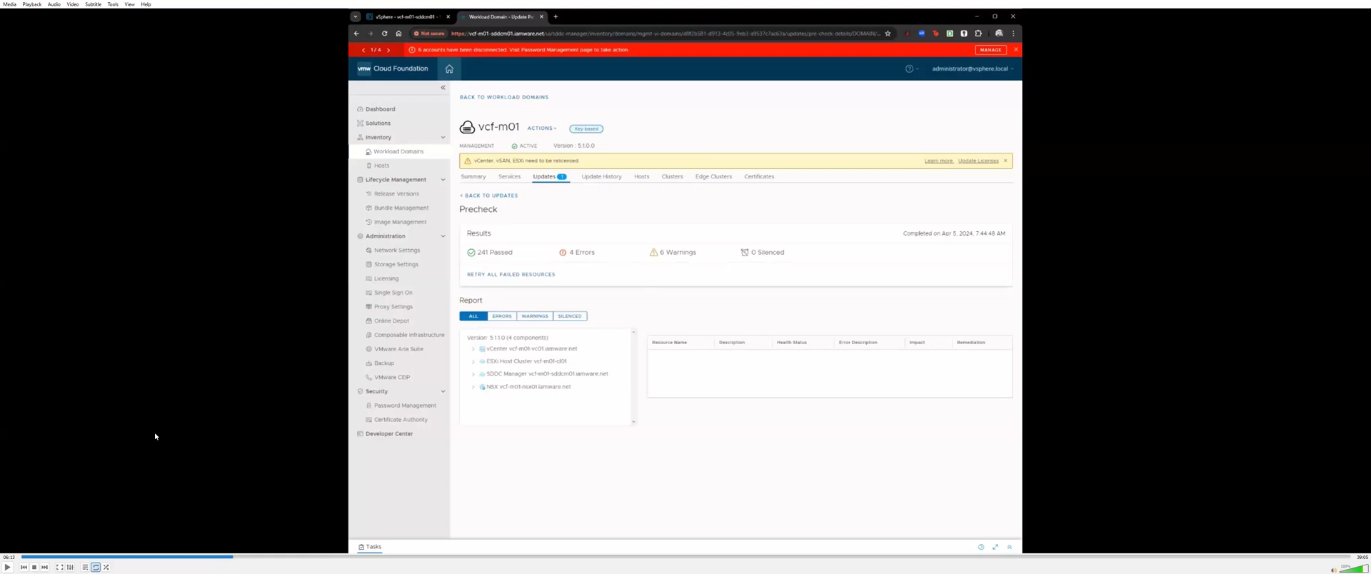
pyautogui.click(7, 567)
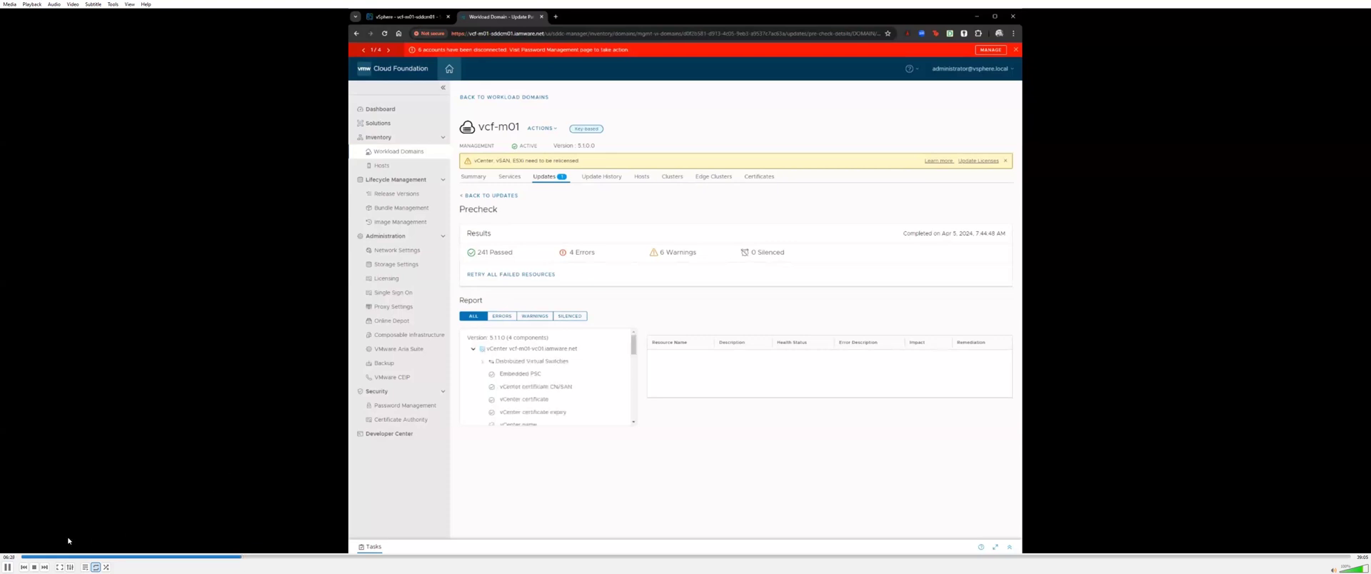
# Pause and replay the passage showing the vCenter items in the precheck report, and resume playback.
pyautogui.press('space')
pyautogui.press('space')
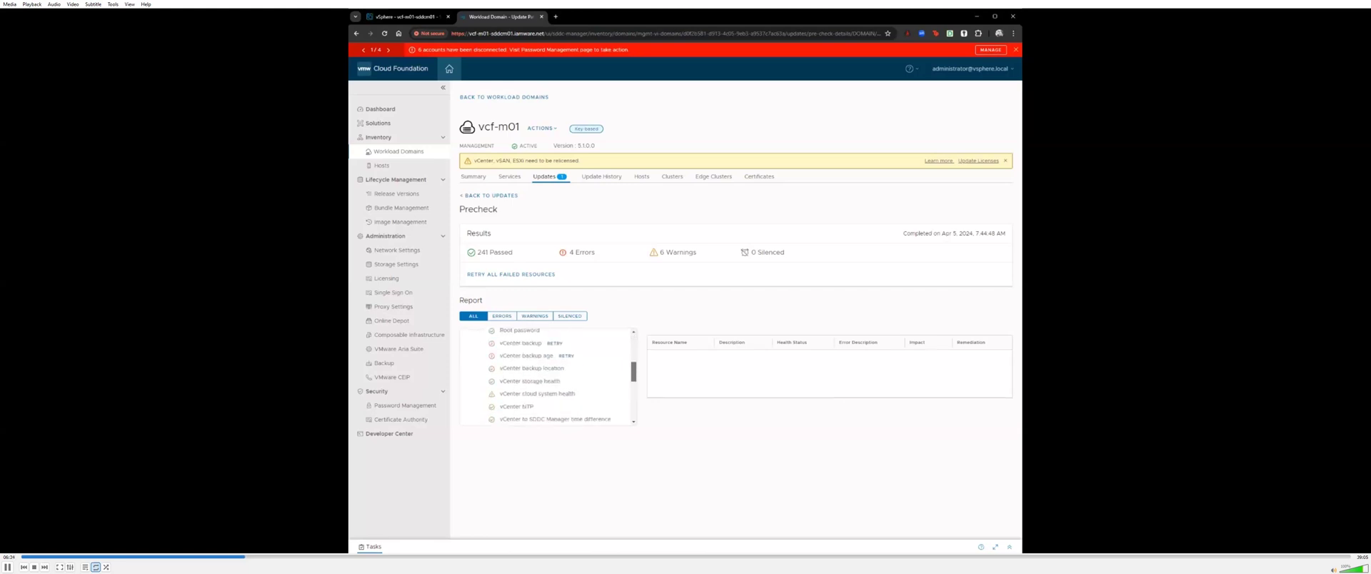
pyautogui.click(8, 567)
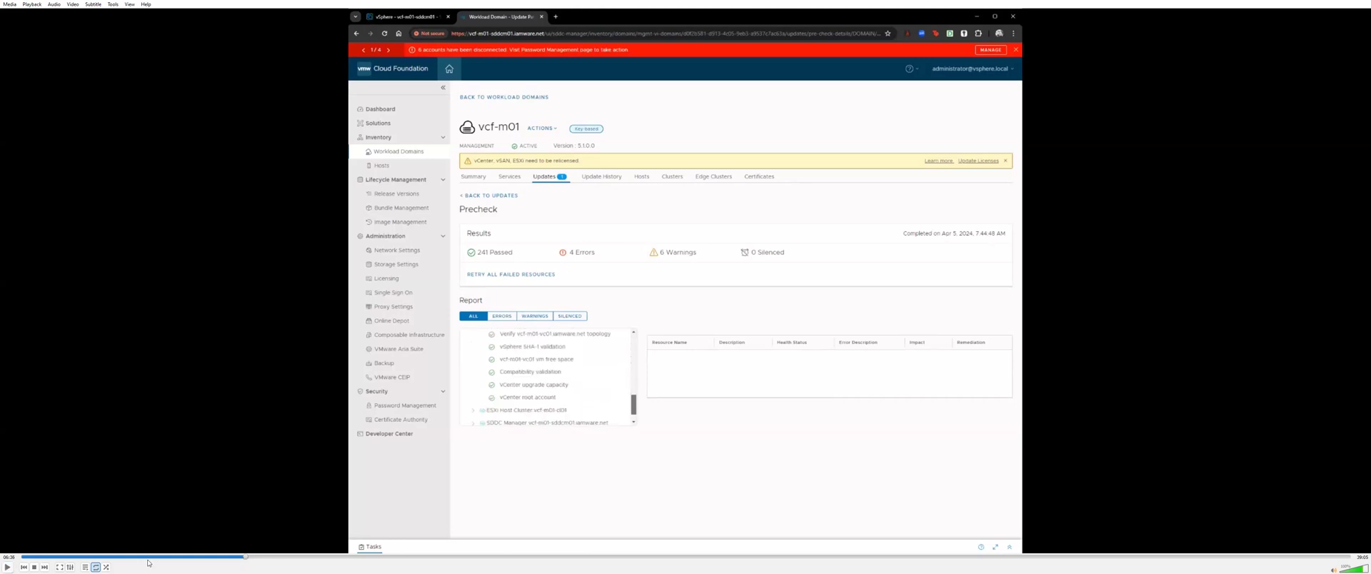
pyautogui.click(243, 557)
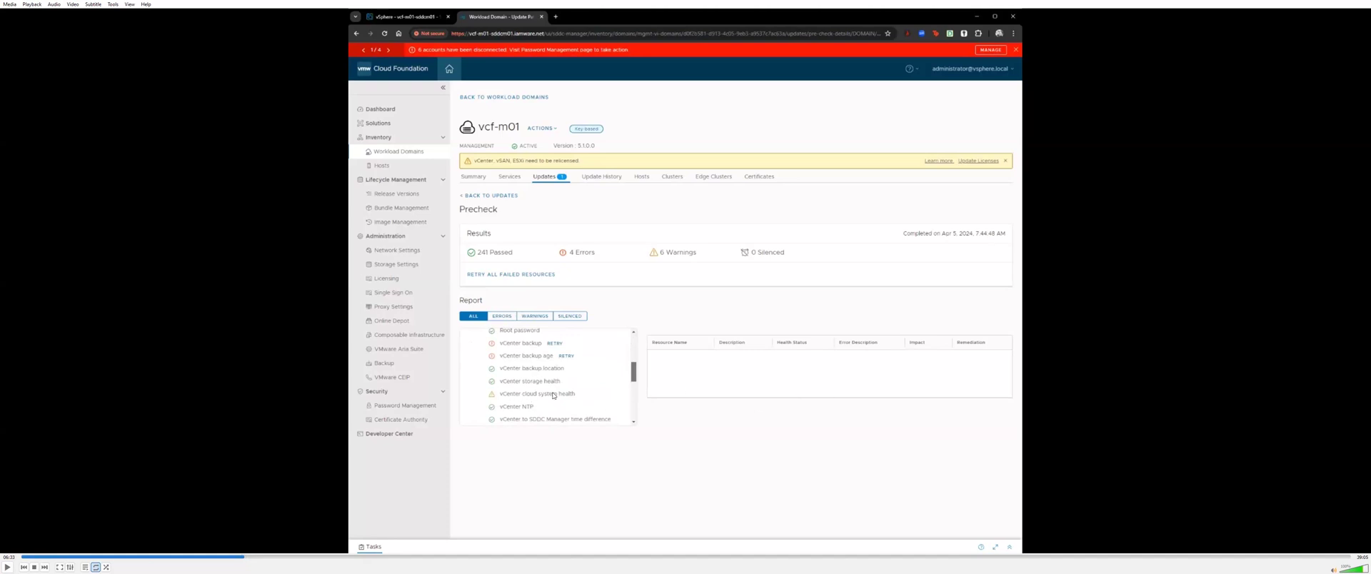
pyautogui.click(14, 564)
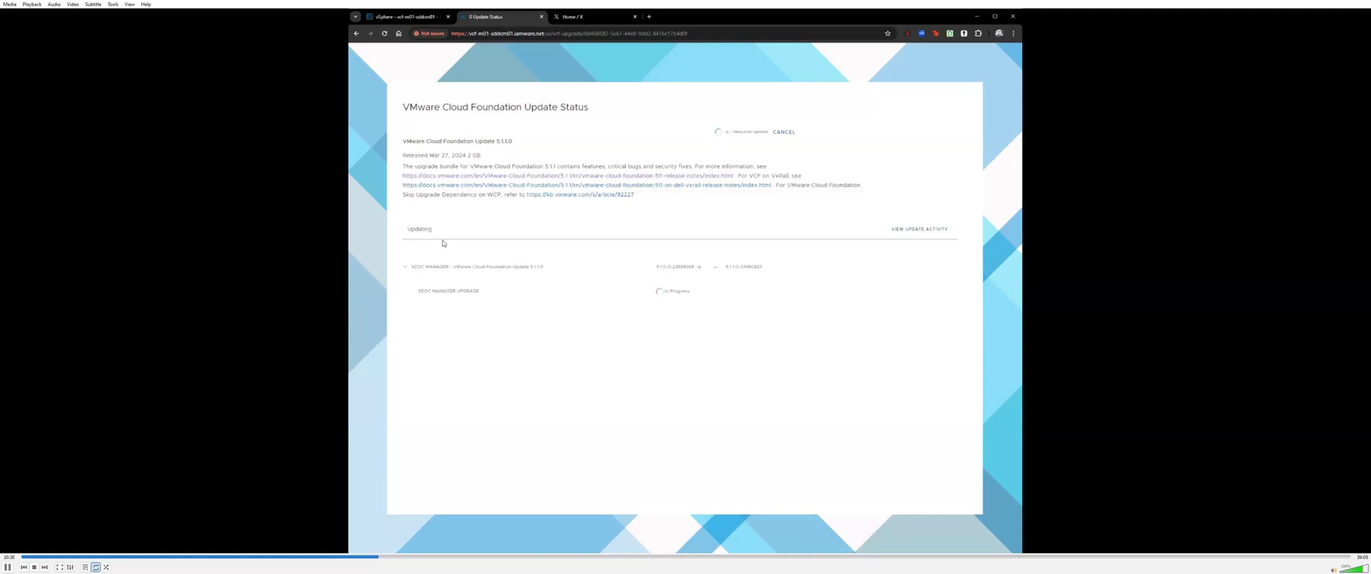
# Skip ahead past the SDDC Manager update to examine the VMware Cloud Foundation bundles list and the NSX Schedule Update review.
pyautogui.click(384, 557)
pyautogui.click(402, 556)
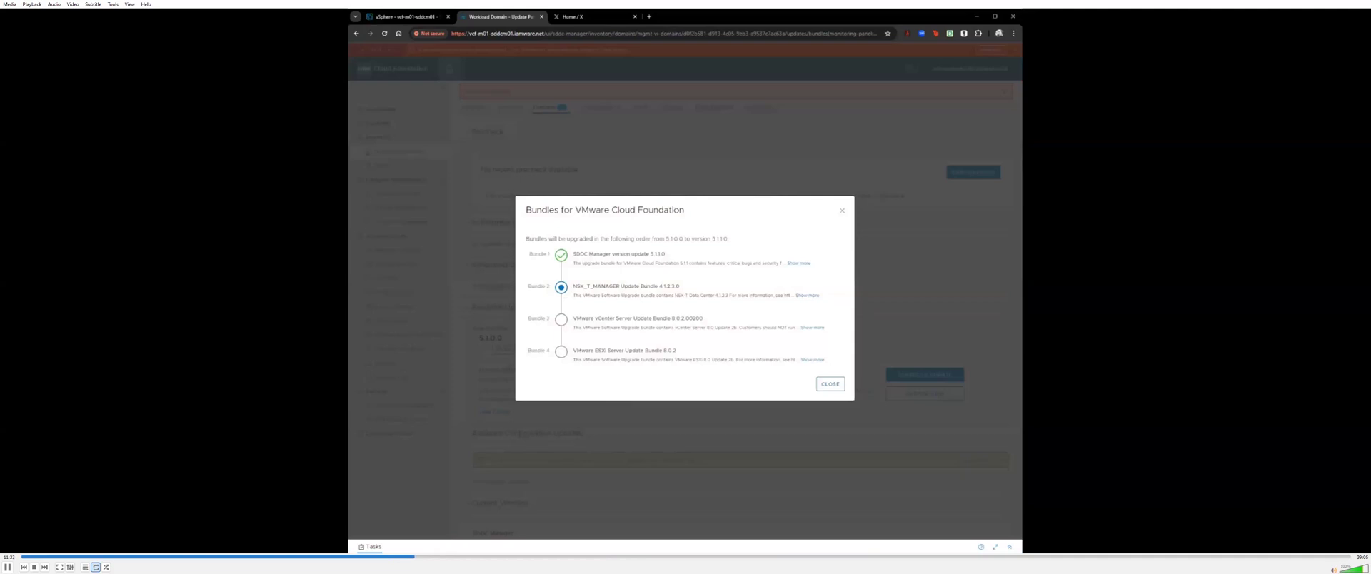
pyautogui.click(7, 567)
pyautogui.click(4, 566)
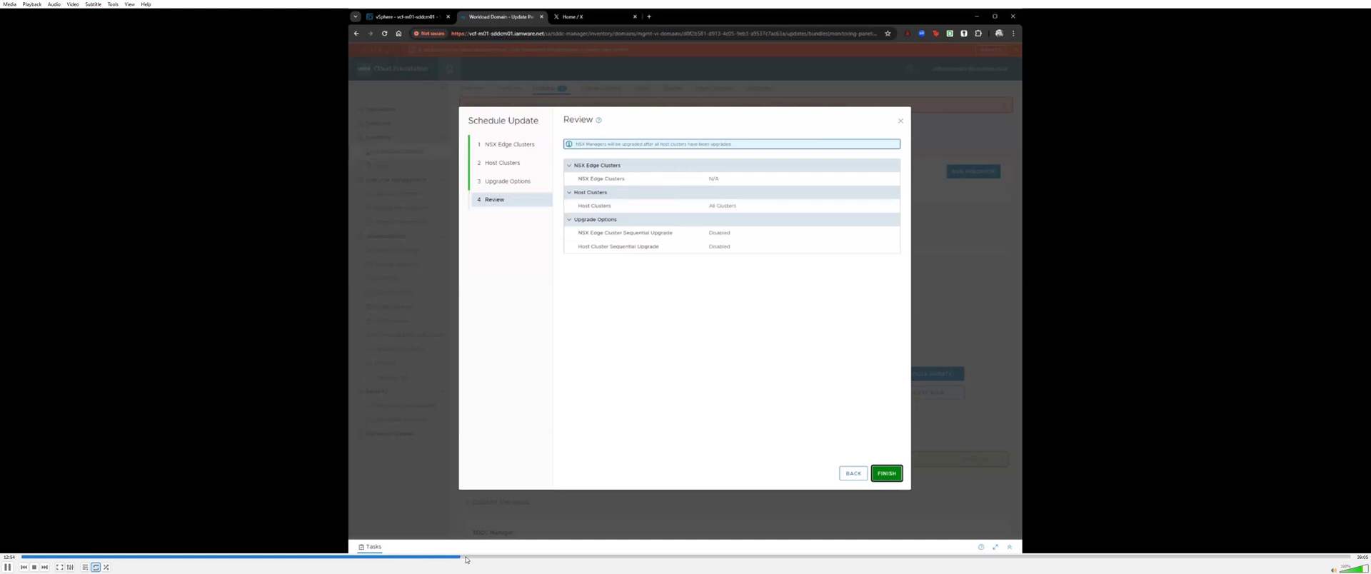
pyautogui.press('Right')
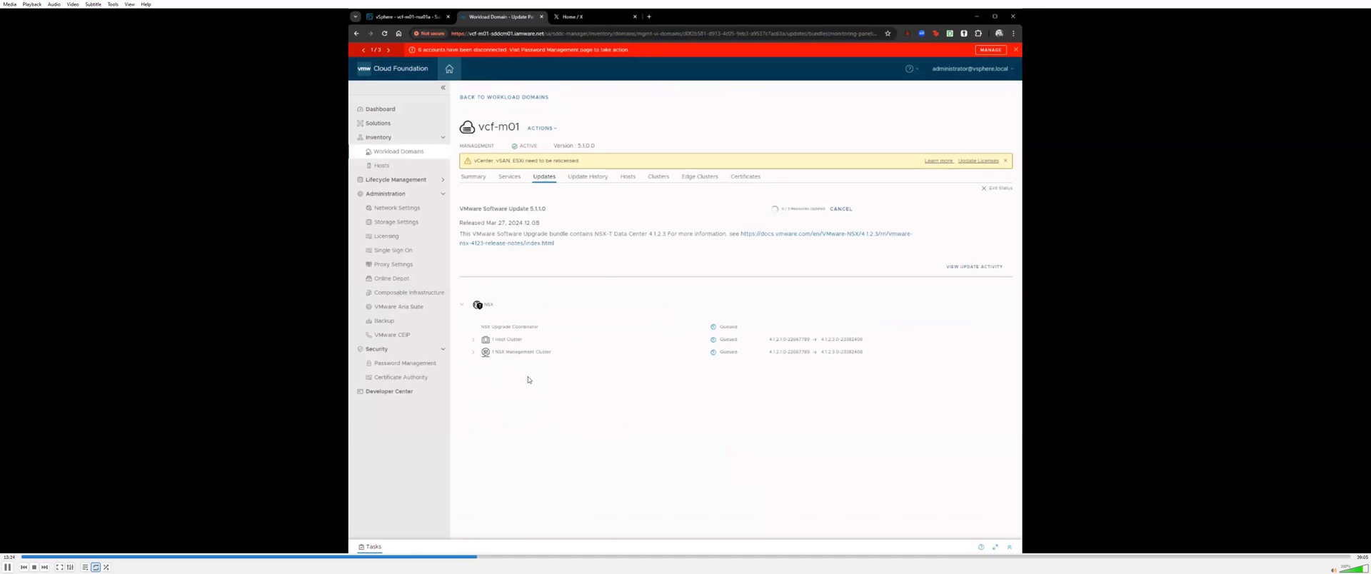
# Expand the host cluster and NSX Management Cluster in the vcf-m01 update, and check vcf-m01-nsx01a in vSphere Client before returning.
pyautogui.click(519, 340)
pyautogui.click(514, 387)
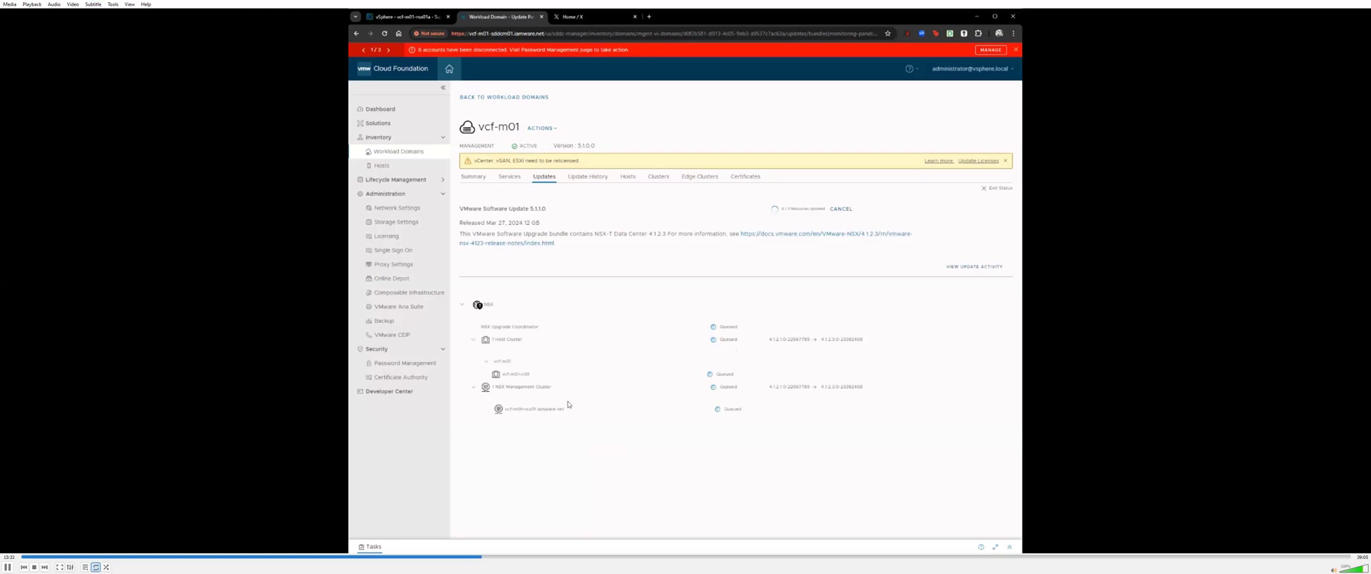
pyautogui.hotkey('ctrl', 'shift', 'Tab')
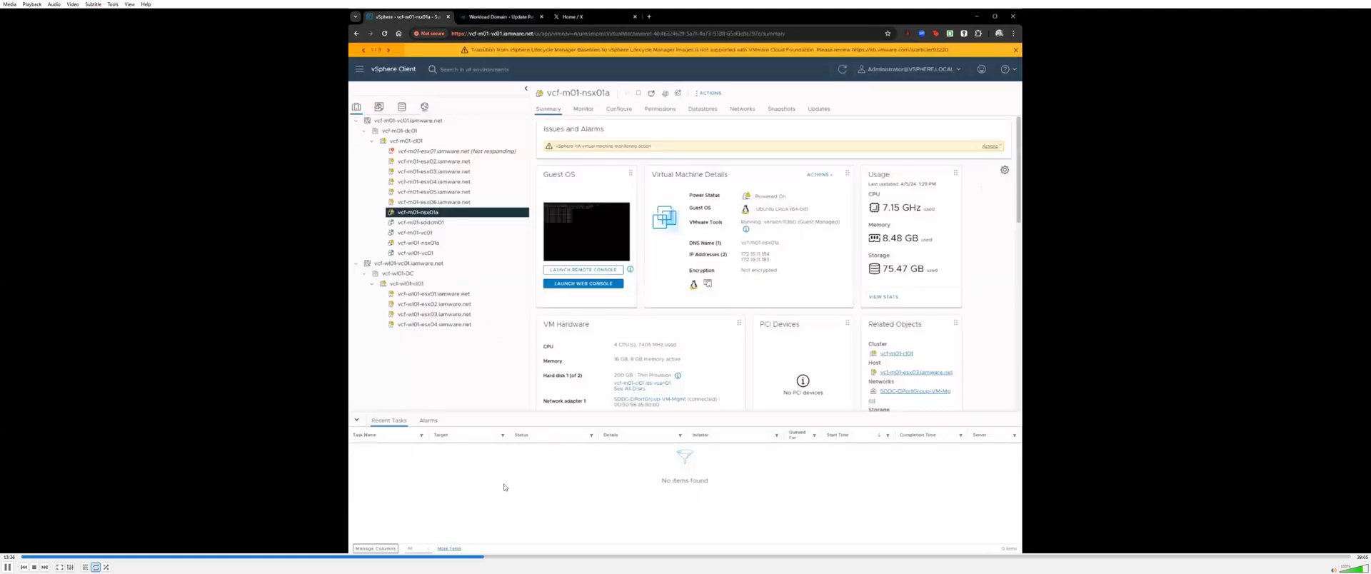
pyautogui.moveTo(500, 17)
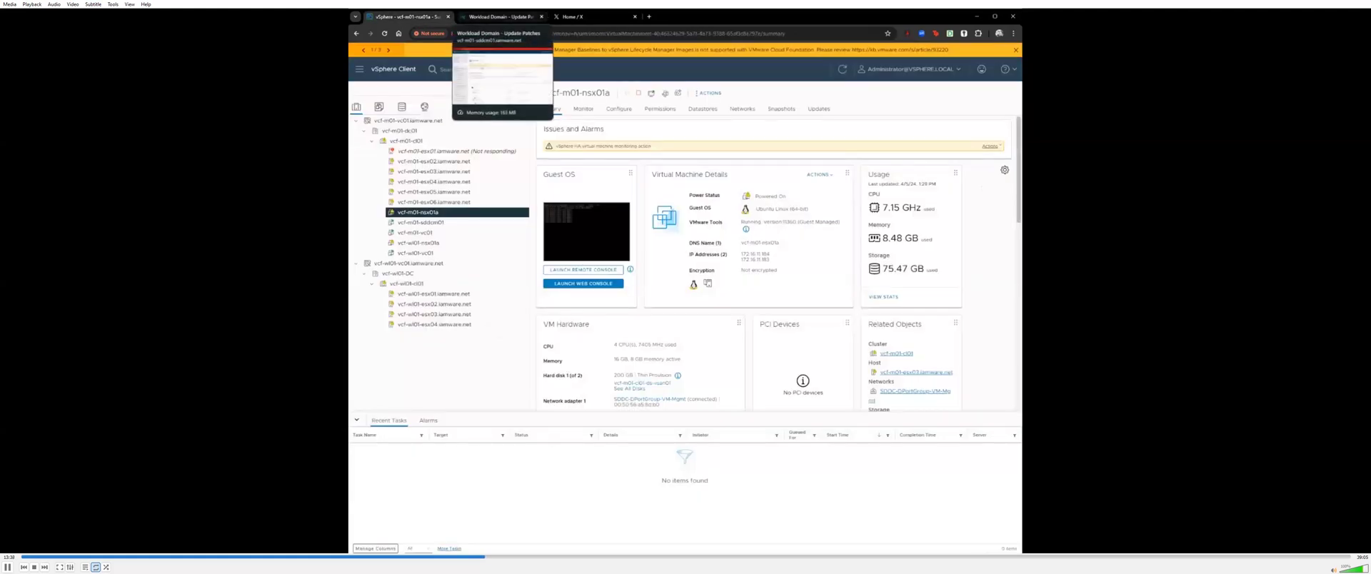
pyautogui.click(500, 17)
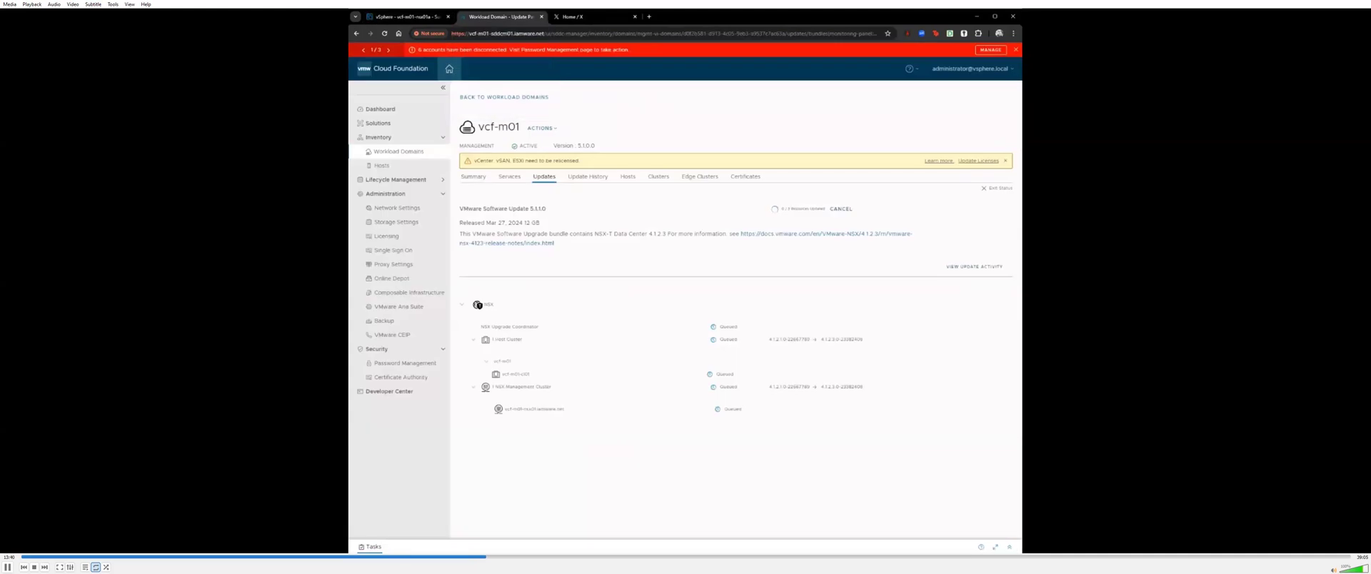
# Skip ahead to the host cluster update, examine the NSX transport node precheck stage, and replay that passage.
pyautogui.click(494, 556)
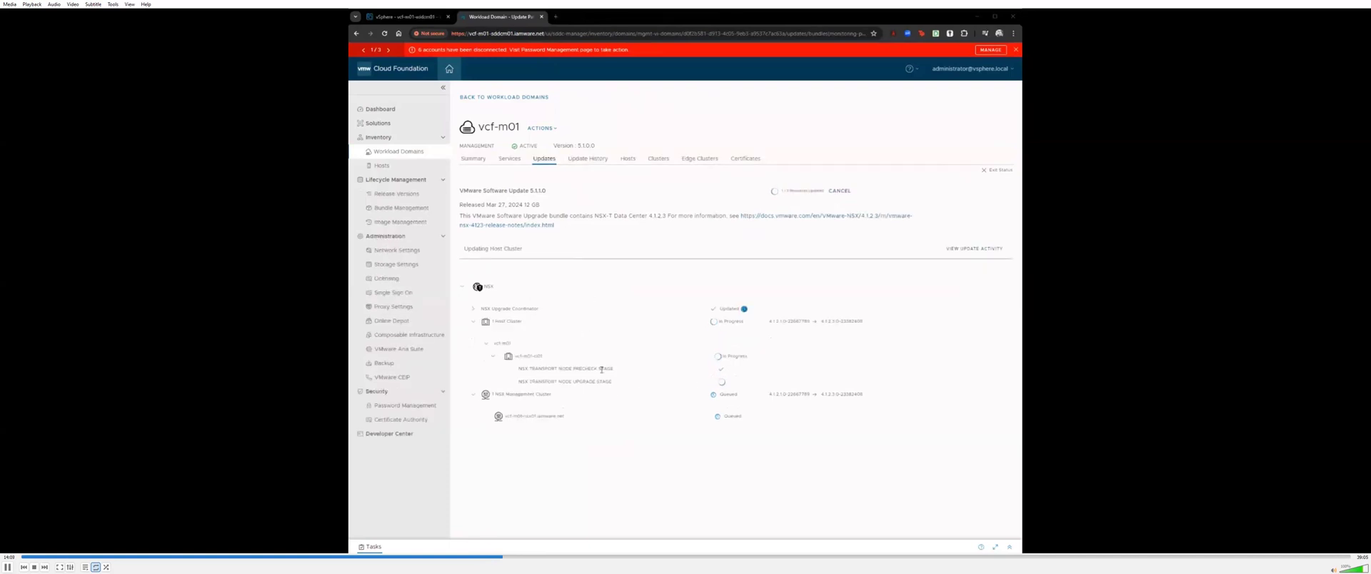
pyautogui.moveTo(618, 369); pyautogui.dragTo(517, 368)
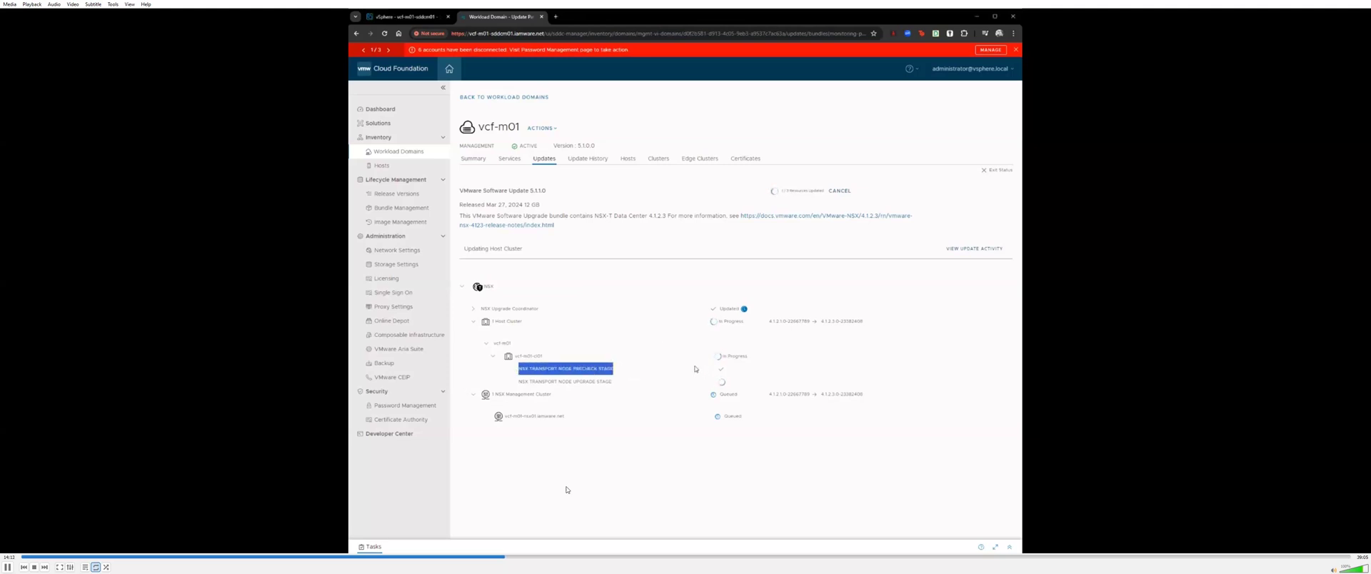
pyautogui.click(694, 369)
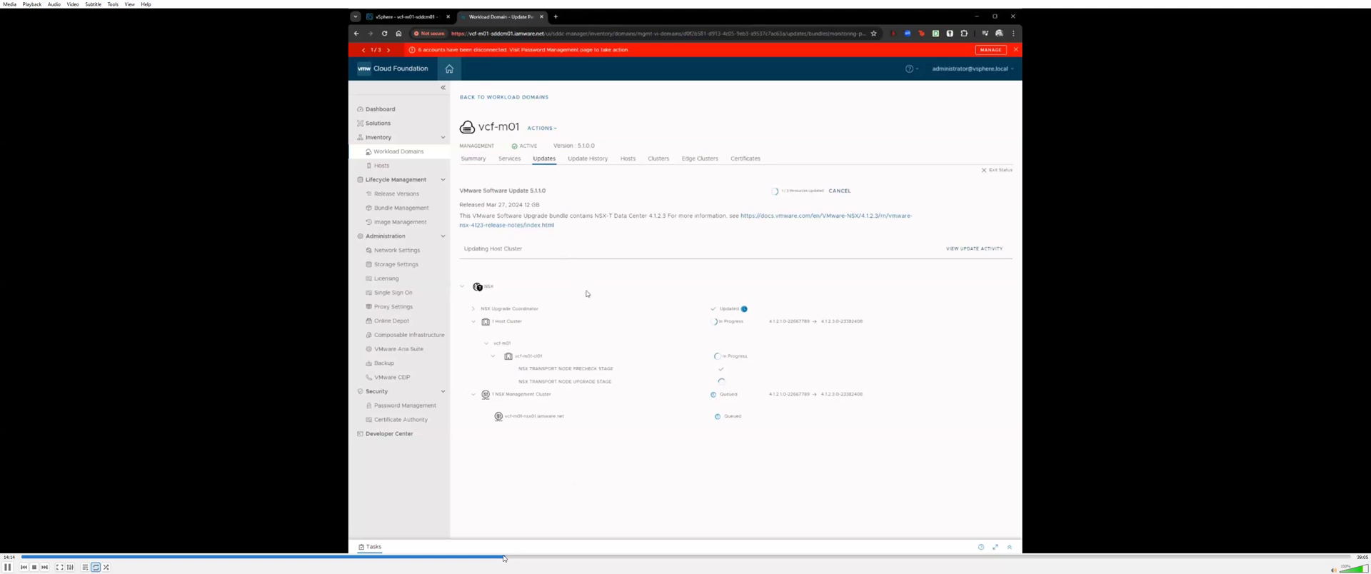
pyautogui.click(509, 558)
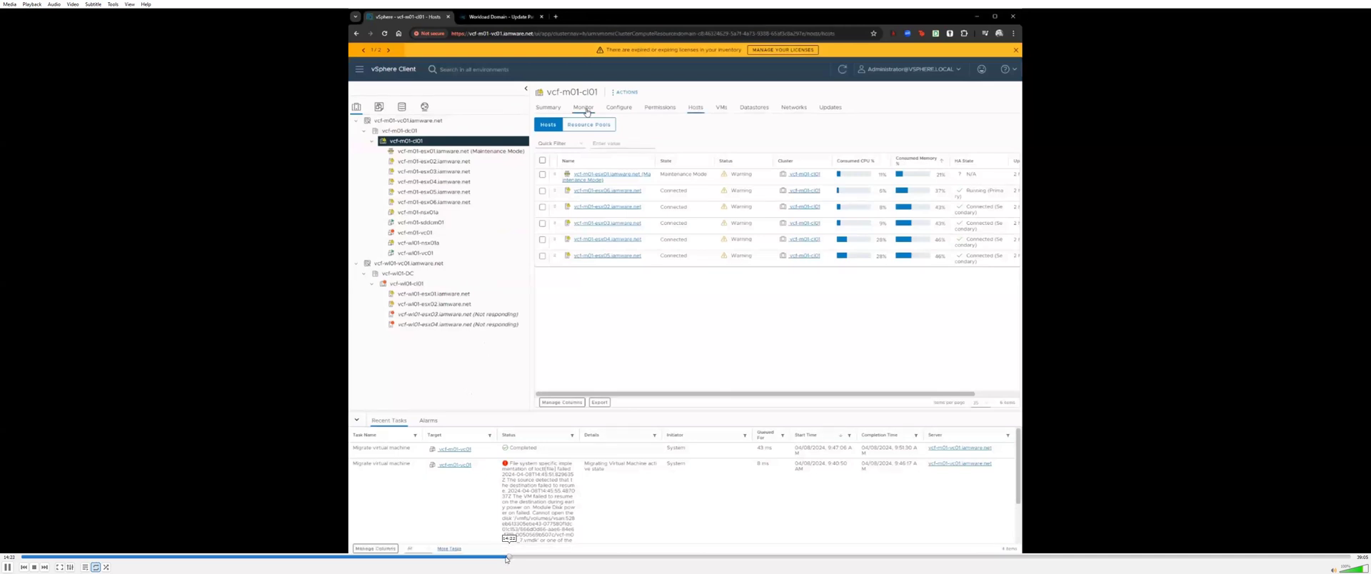
pyautogui.click(504, 558)
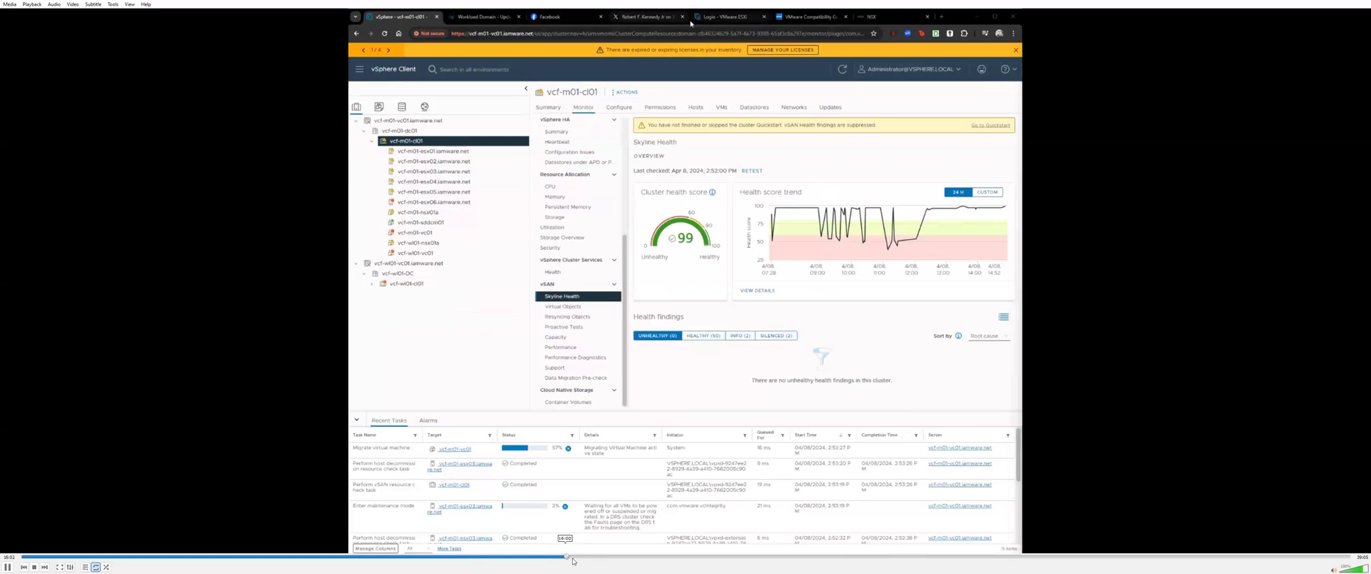
# Skip the recording ahead past the vSAN health and available updates views to the NSX host upgrade page.
pyautogui.click(573, 558)
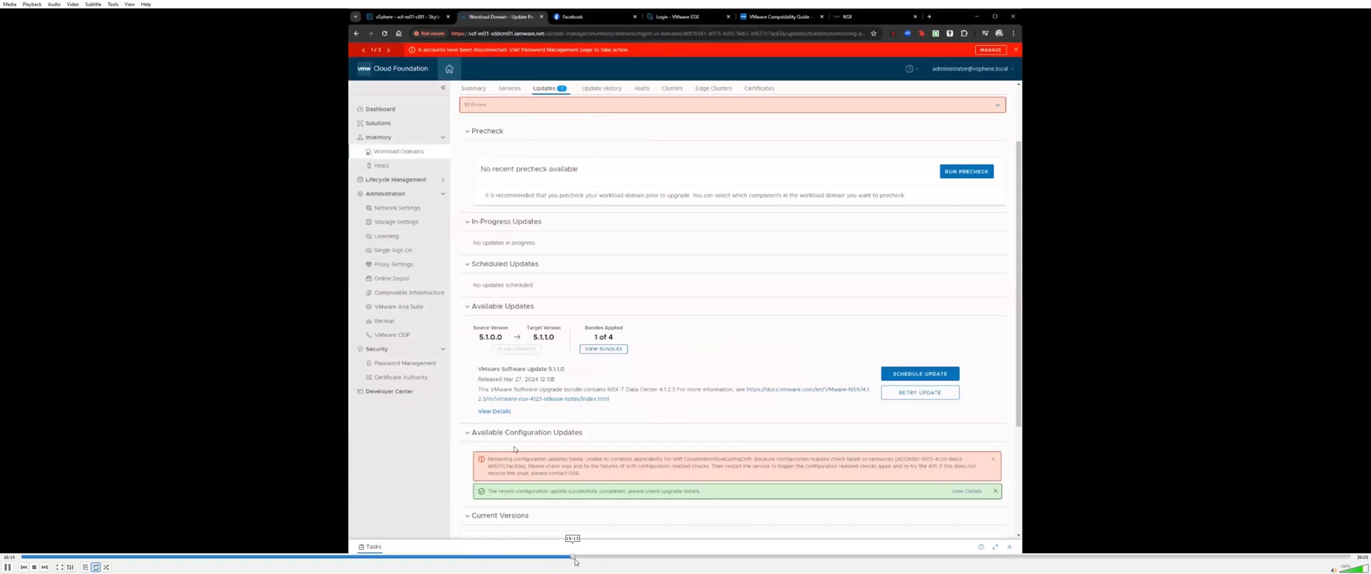
pyautogui.click(576, 559)
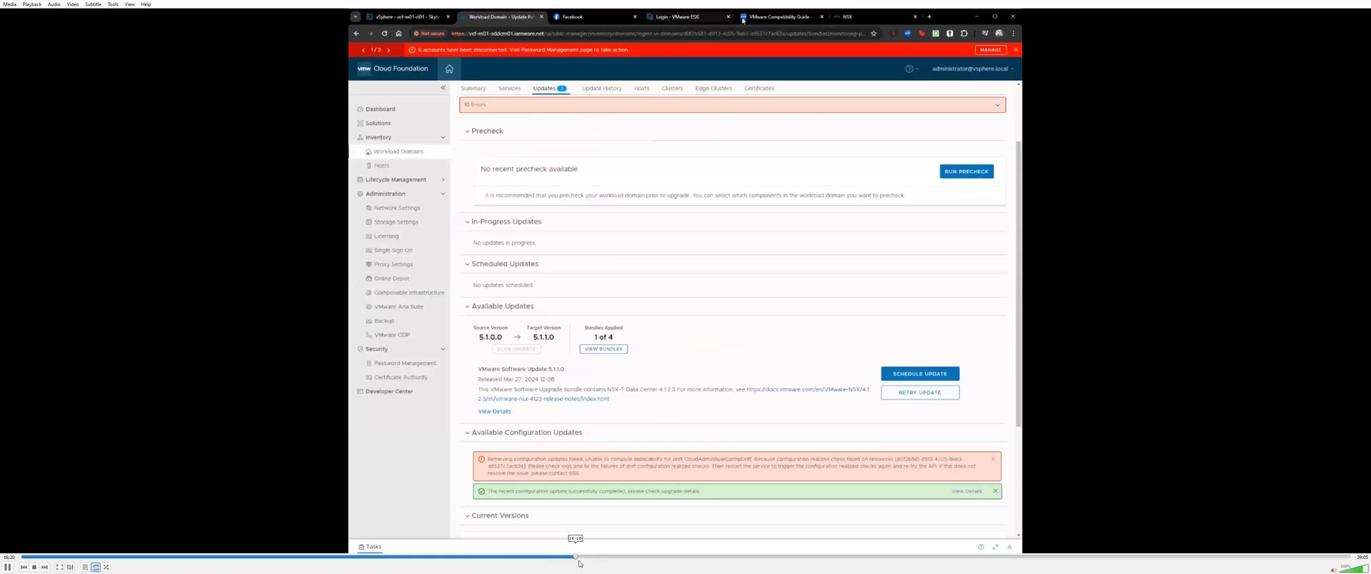
pyautogui.click(579, 564)
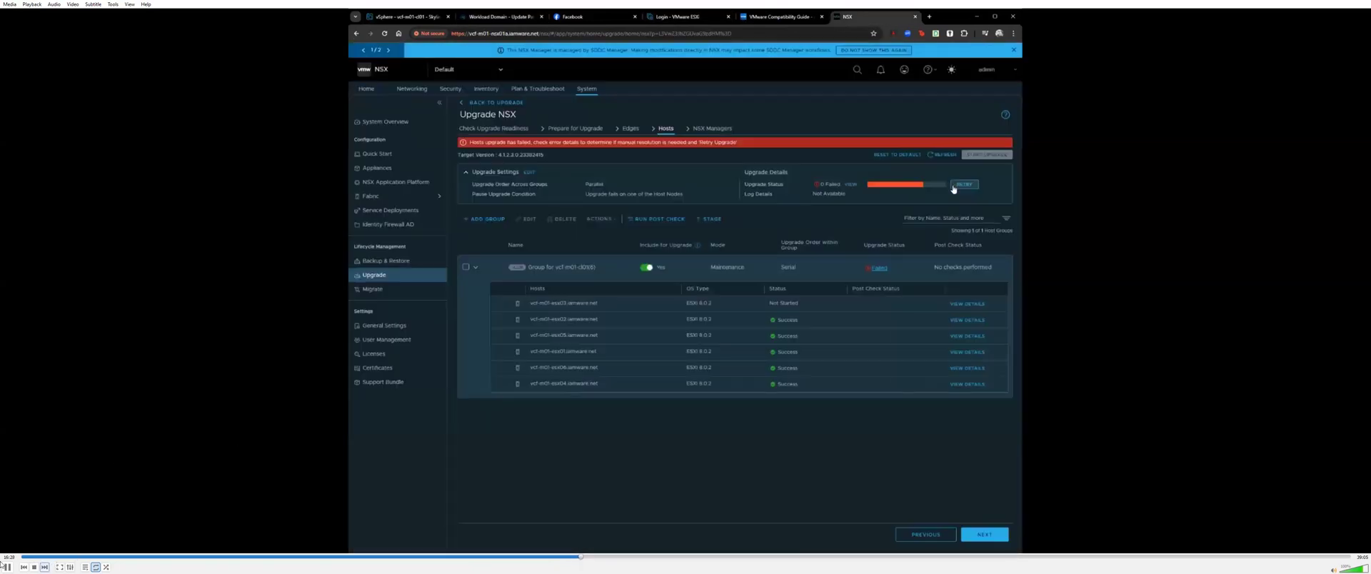
# Pause on the failed NSX host upgrade, replay the passage showing its log details and Hosts Upgrade Logs, and resume playback.
pyautogui.click(7, 567)
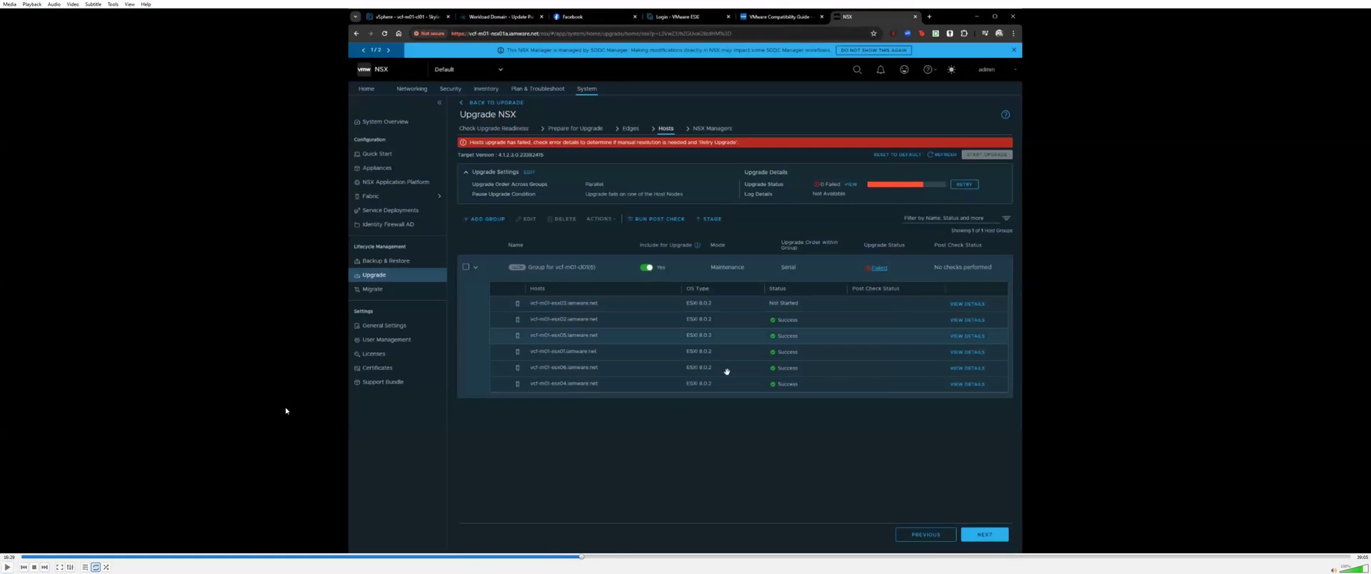
pyautogui.click(579, 559)
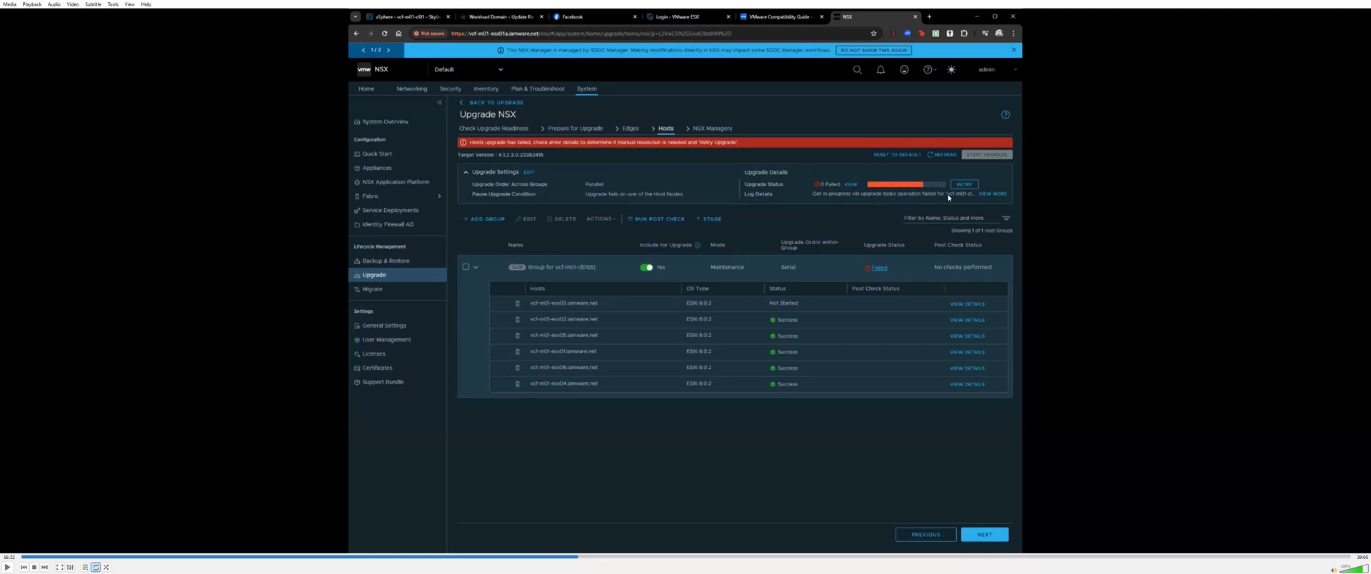
pyautogui.click(580, 557)
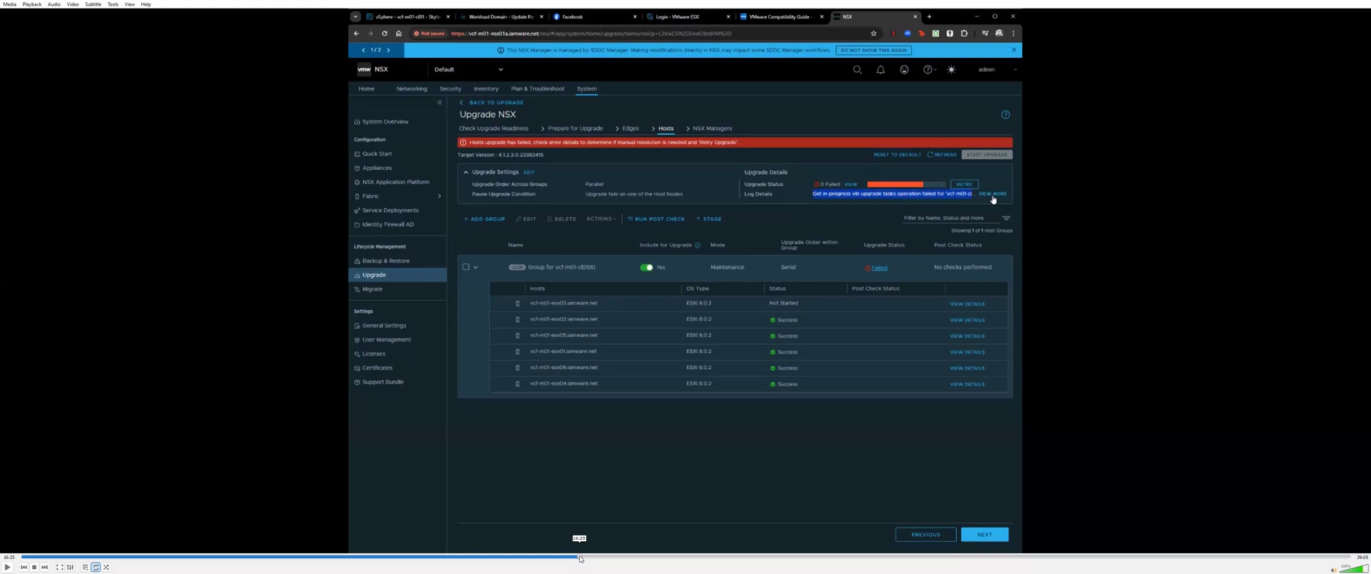
pyautogui.click(582, 558)
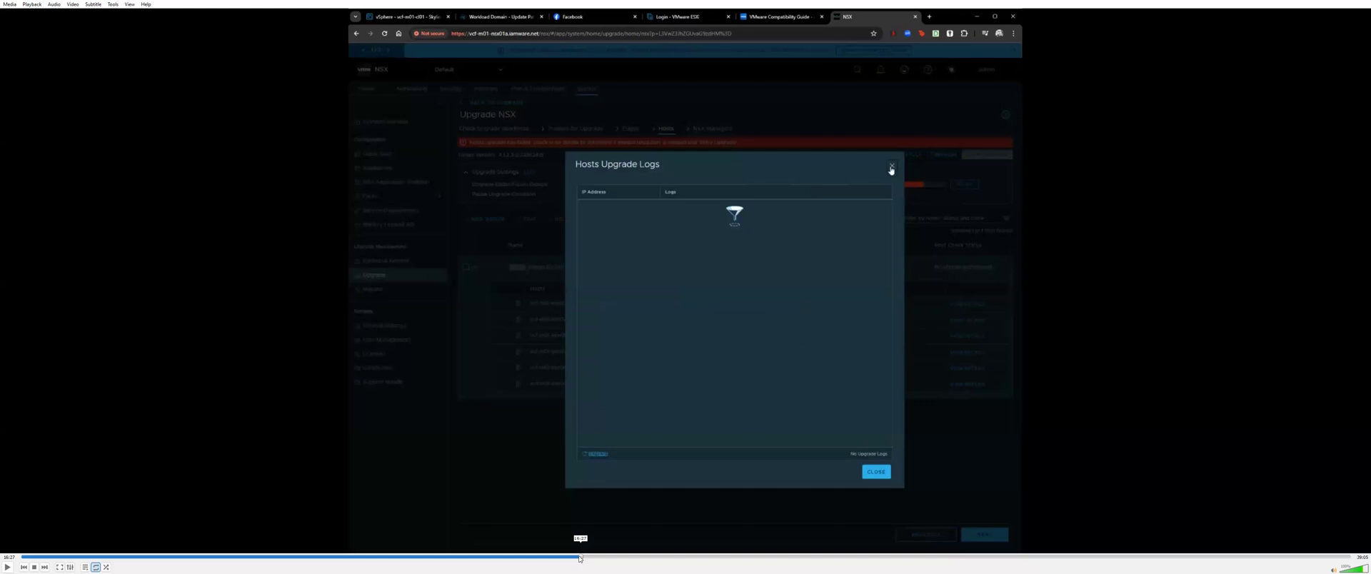
pyautogui.click(579, 558)
pyautogui.moveTo(582, 559); pyautogui.dragTo(583, 559)
pyautogui.click(4, 565)
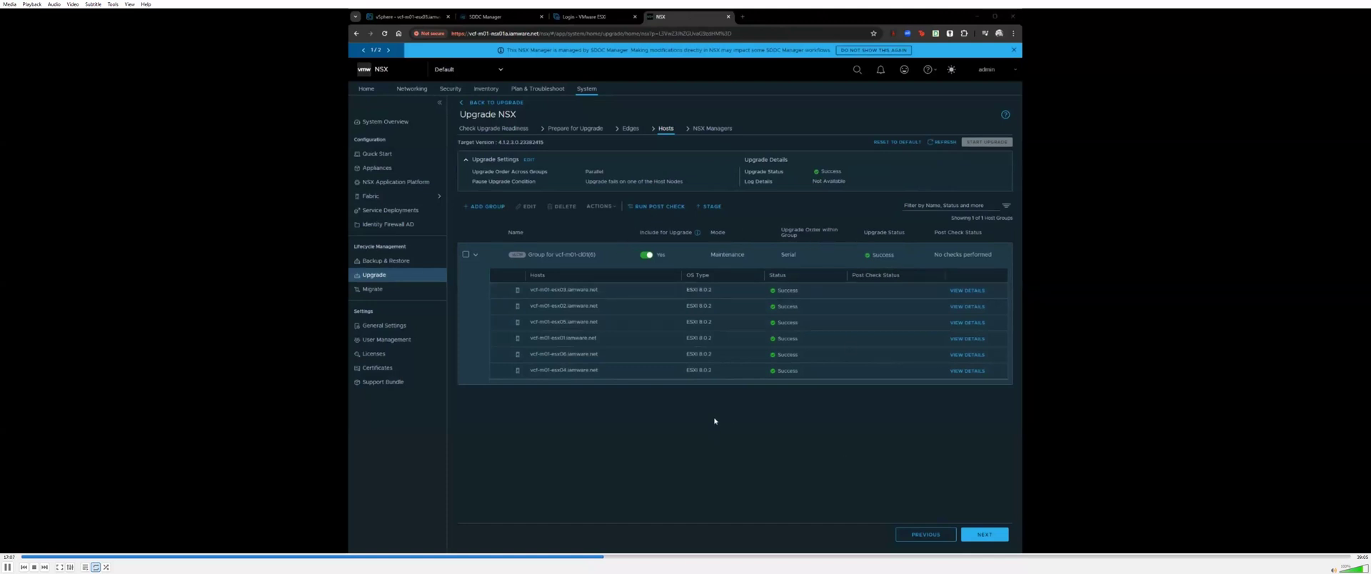
# Proceed to the NSX Managers stage of the NSX upgrade, and reload the SDDC Manager page.
pyautogui.click(985, 534)
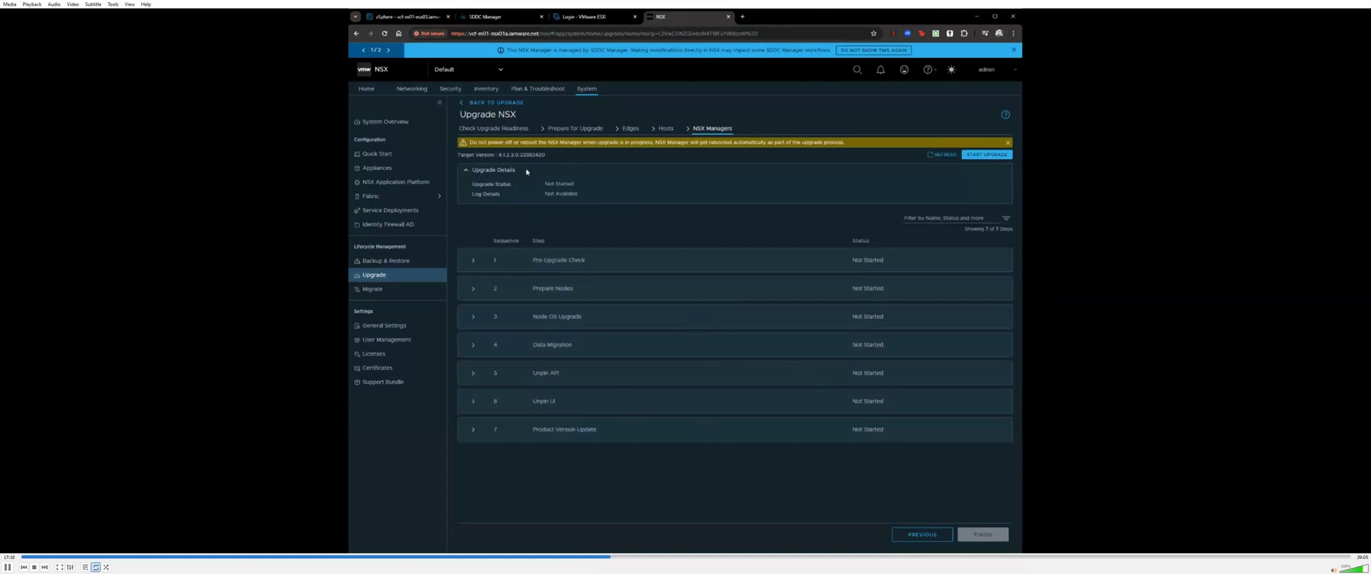
pyautogui.click(500, 16)
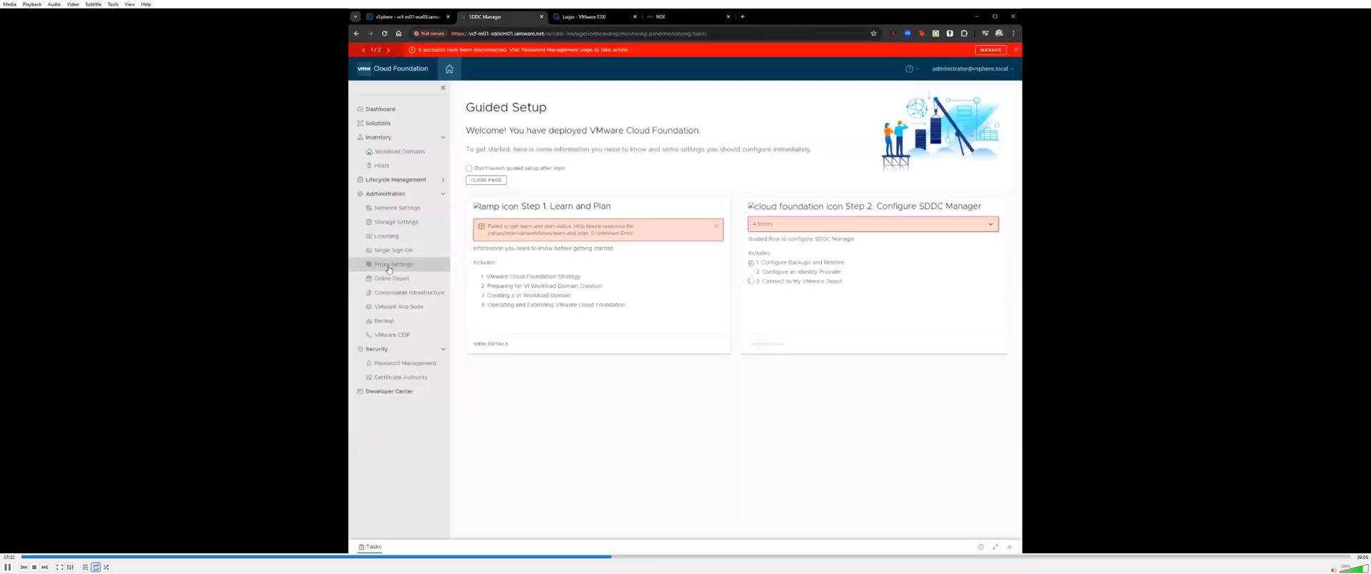
pyautogui.click(384, 33)
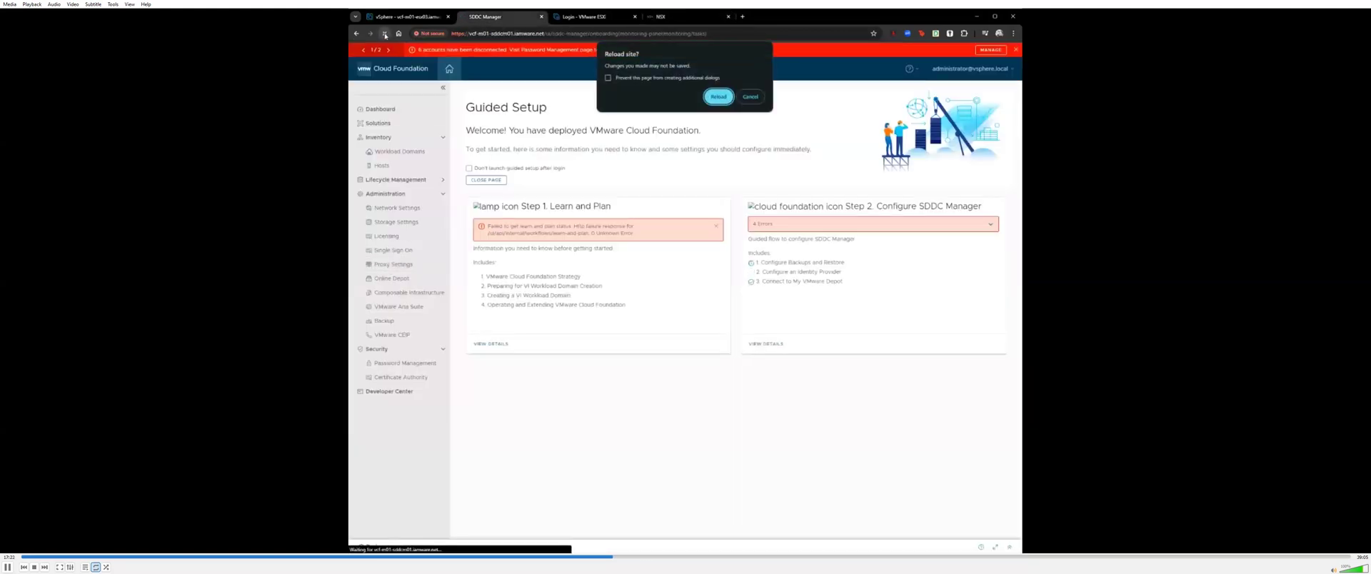
pyautogui.click(717, 98)
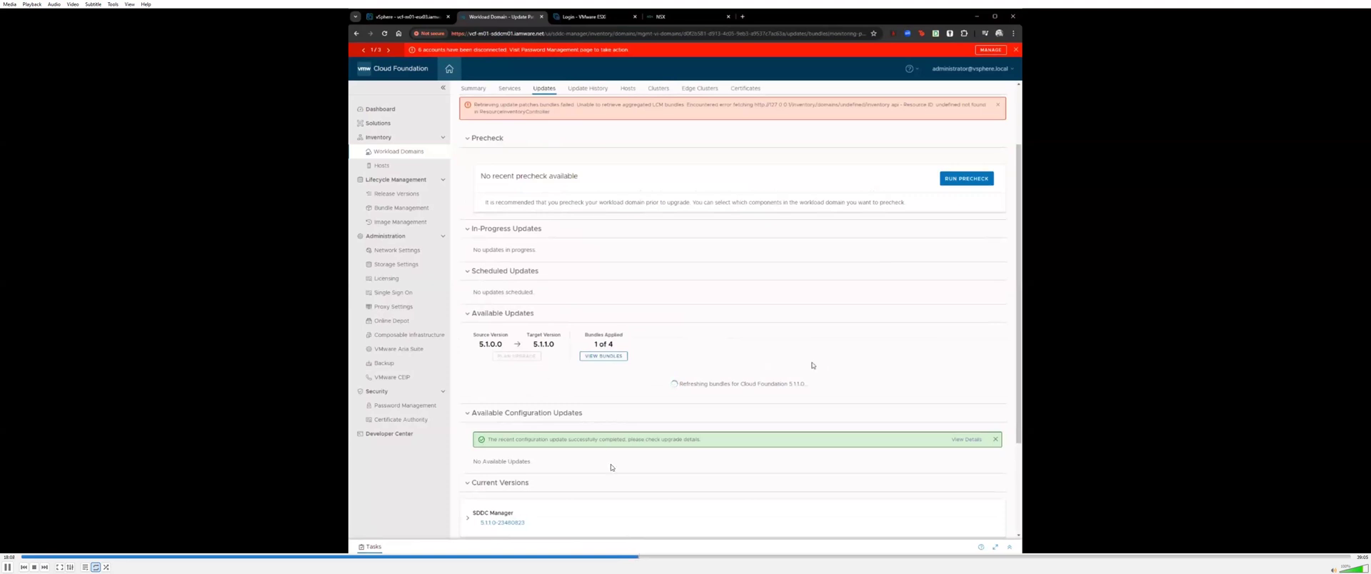
# Skip the recording ahead to the NSX Management Cluster update of the vcf-m01 workload domain.
pyautogui.click(651, 561)
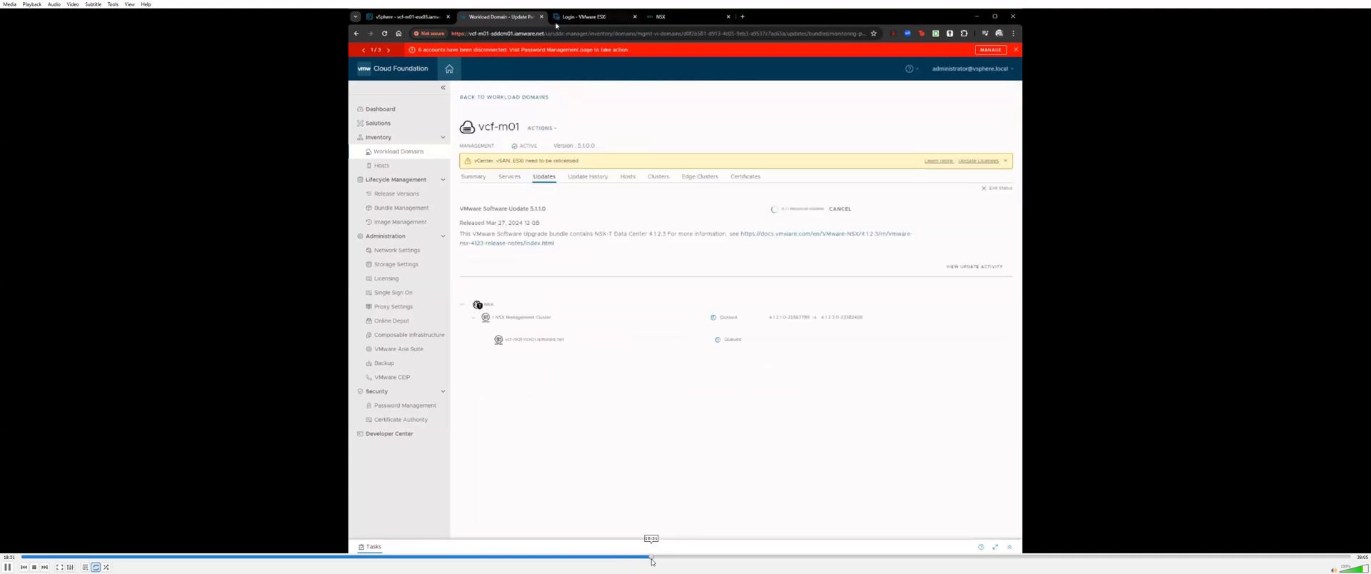
pyautogui.click(658, 561)
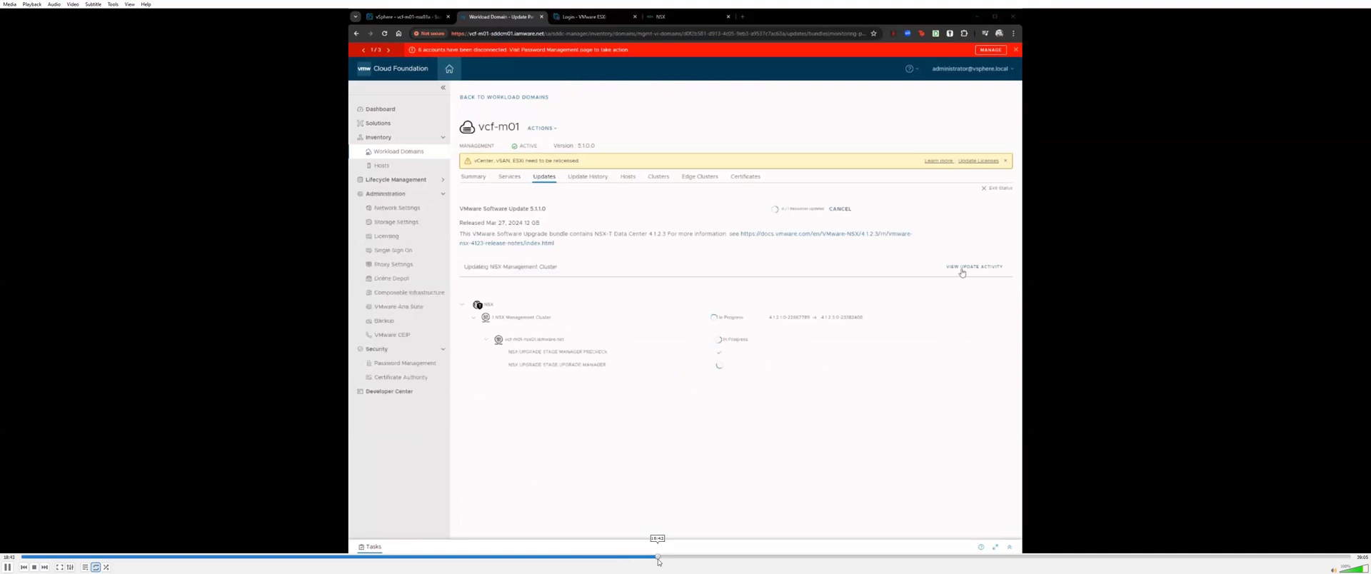
# Skip the recording ahead past the NSX Manager pages loading and the NSX Management Cluster update of vcf-m01.
pyautogui.click(659, 561)
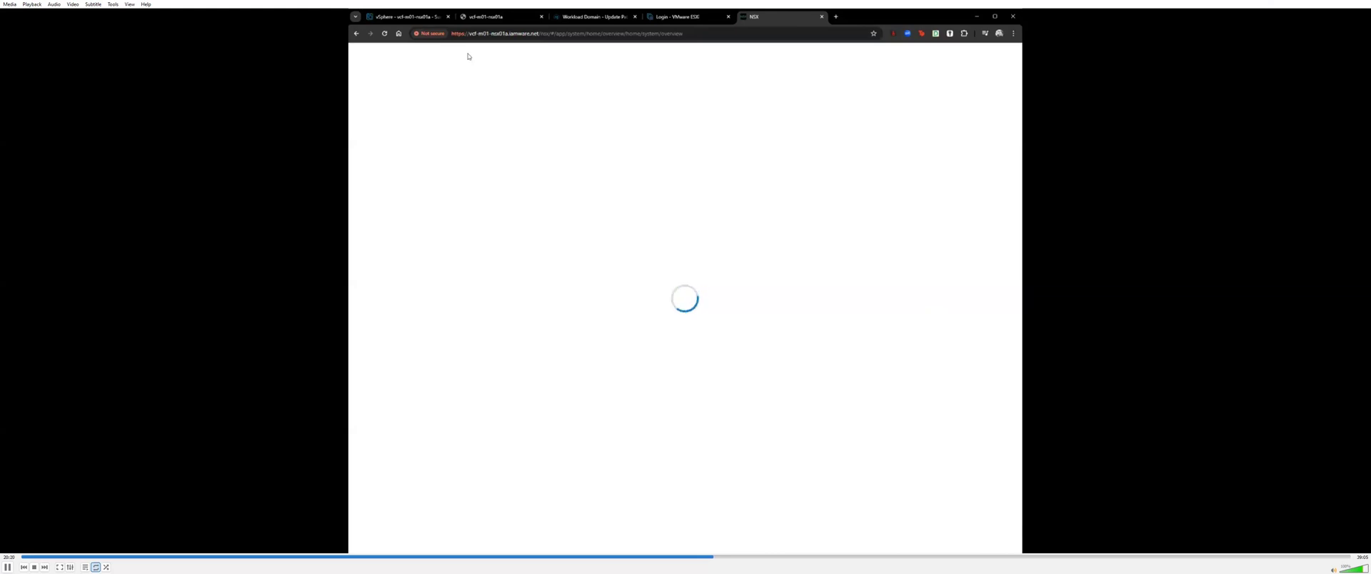
pyautogui.click(716, 558)
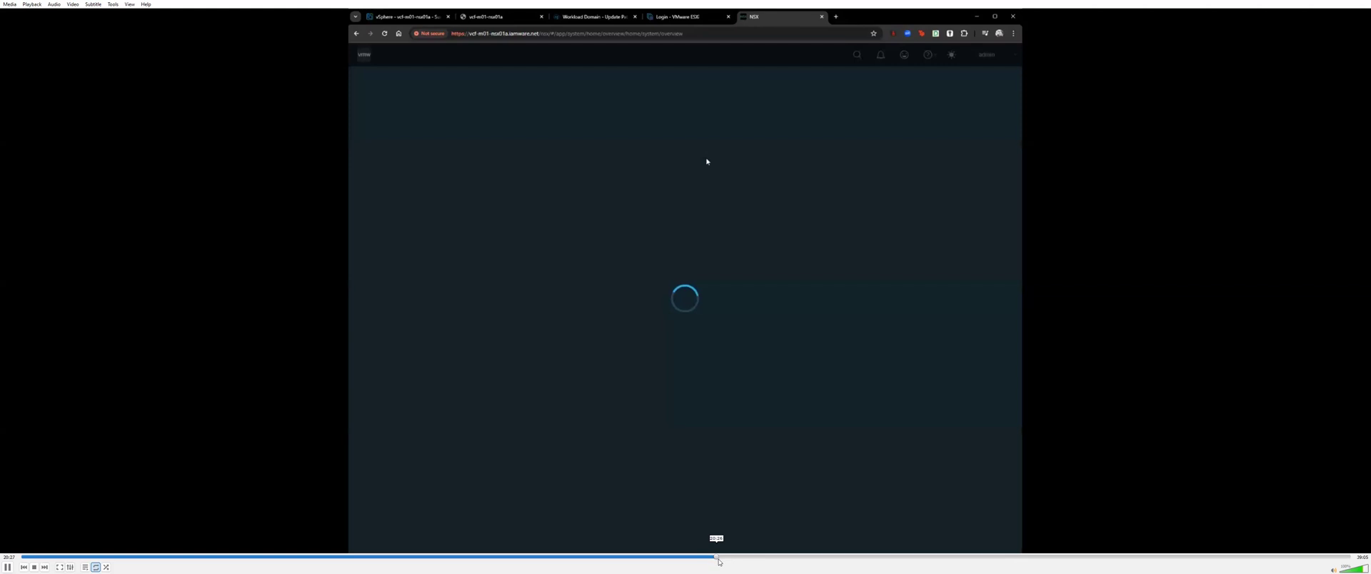
pyautogui.click(720, 558)
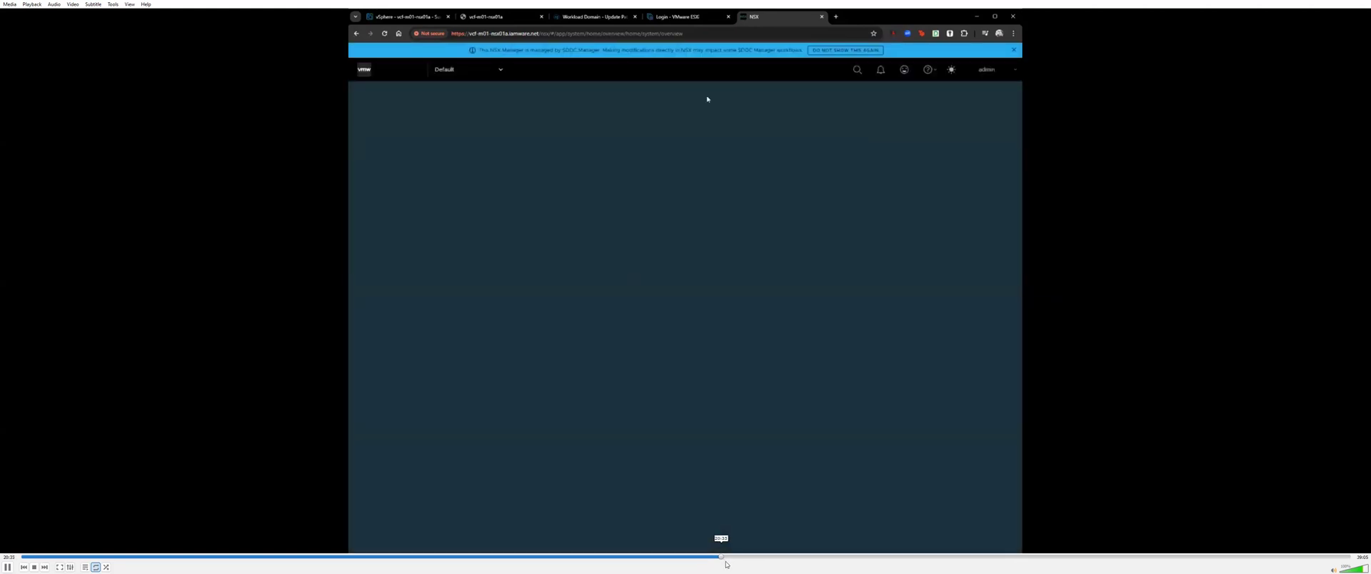
pyautogui.click(728, 564)
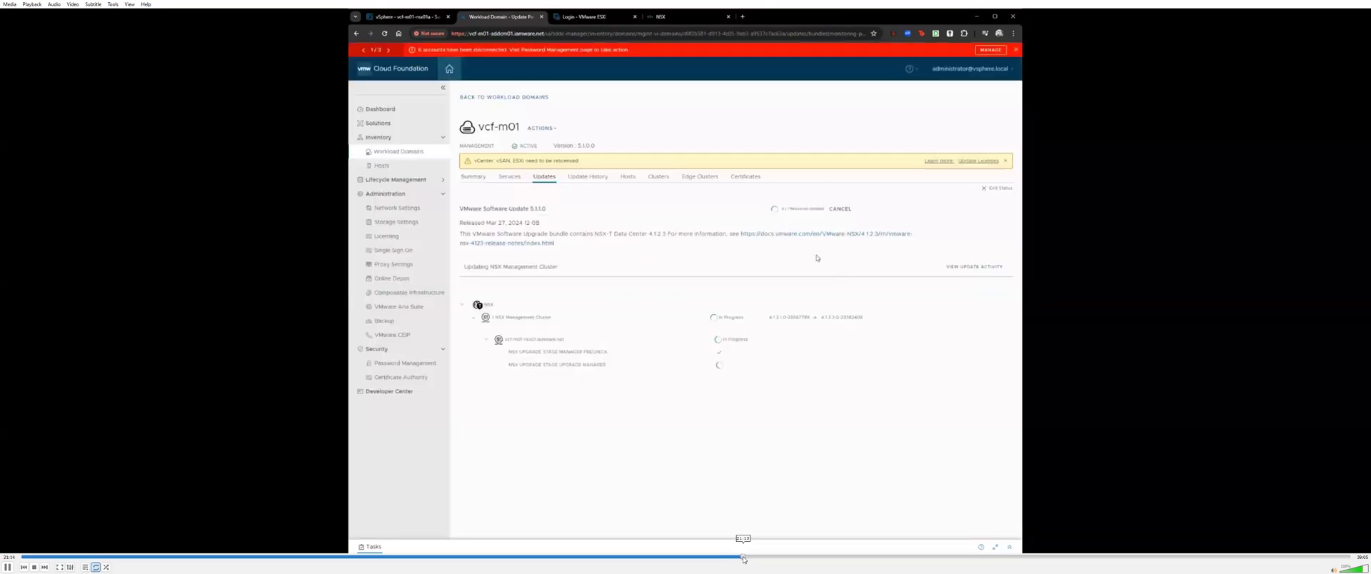
pyautogui.click(743, 557)
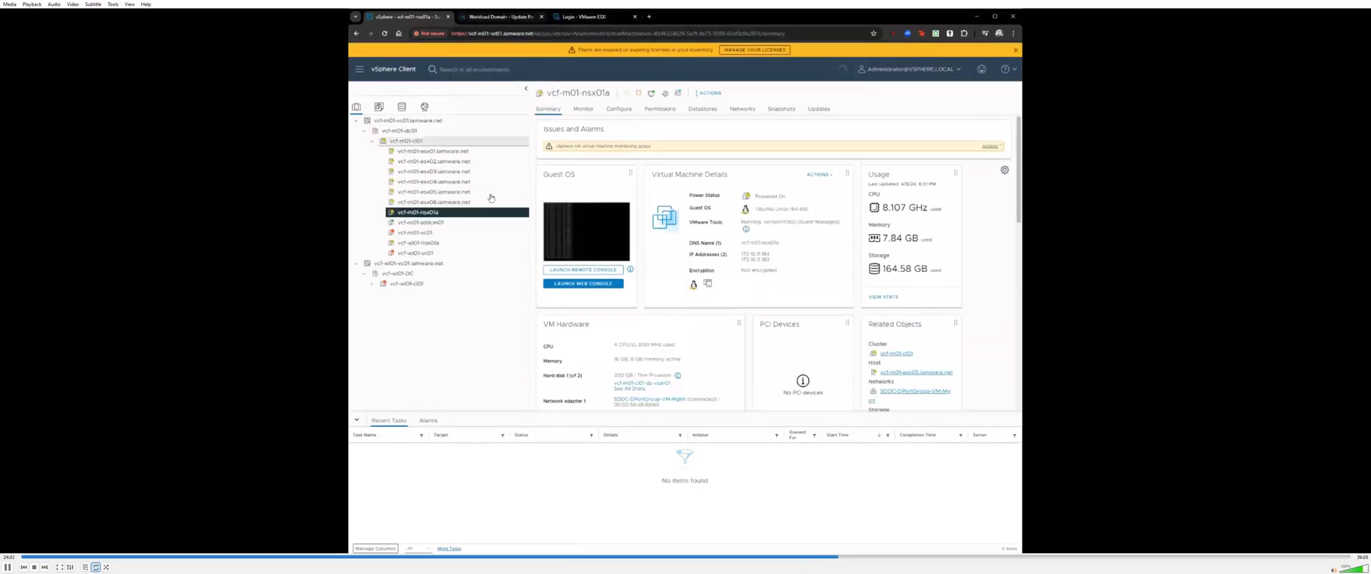
# Inspect the vcf-m01-vc01 virtual machine, reload its vSphere Client page and check the vCenter Server update stages in SDDC Manager.
pyautogui.click(457, 232)
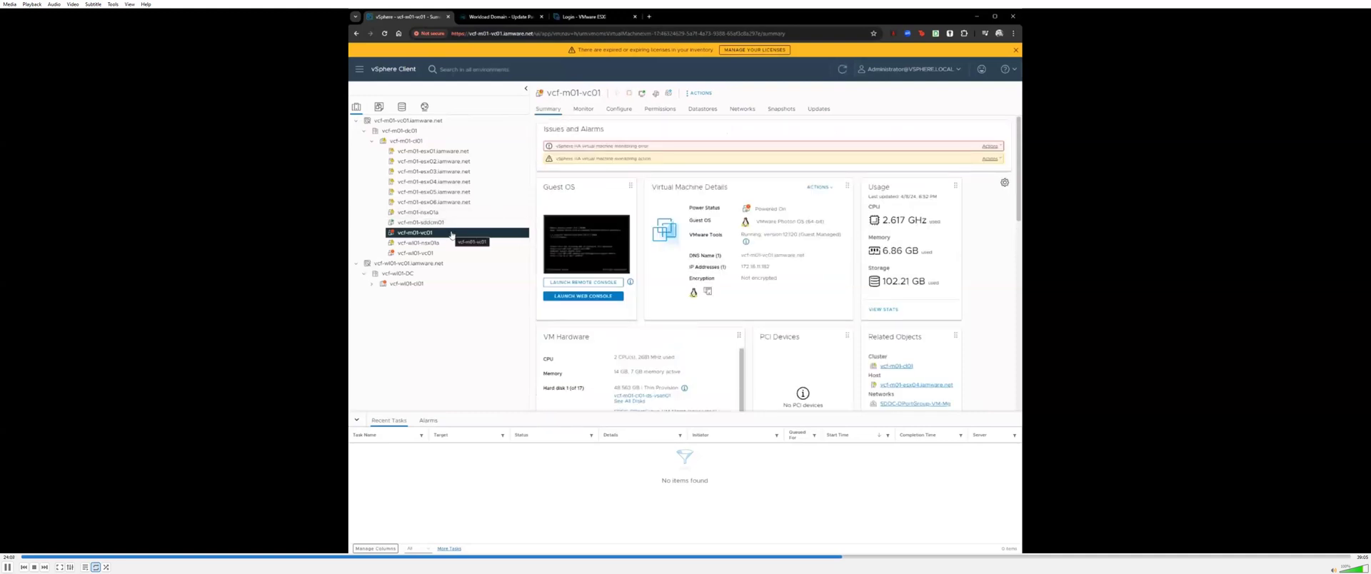
pyautogui.click(498, 17)
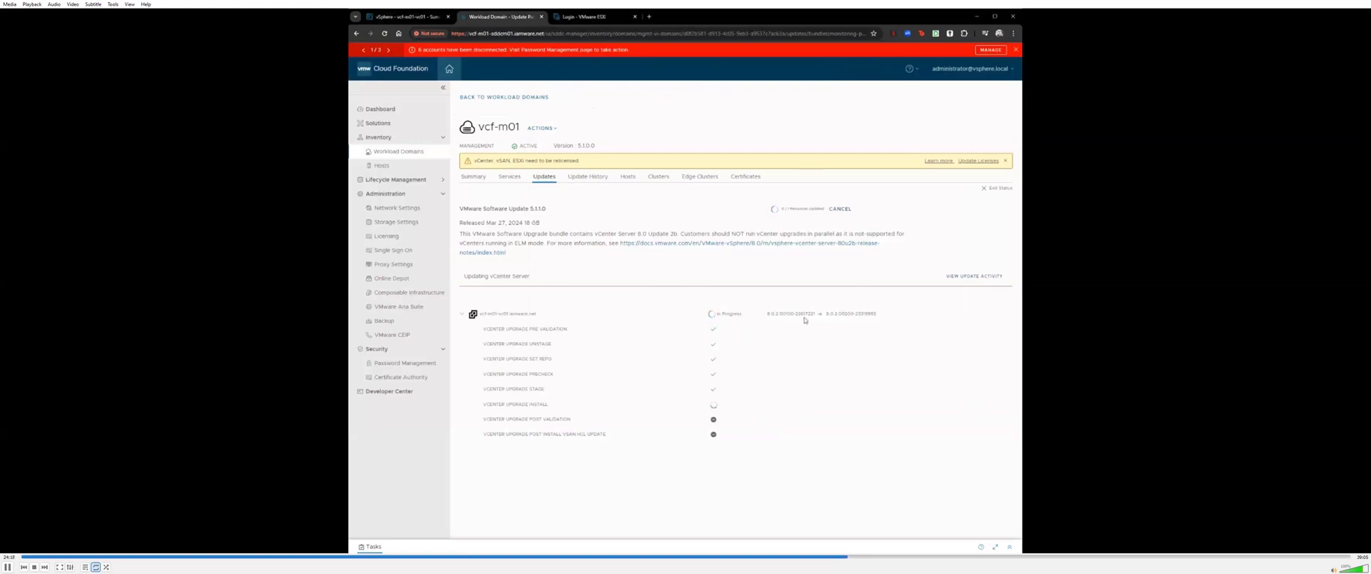
pyautogui.click(401, 16)
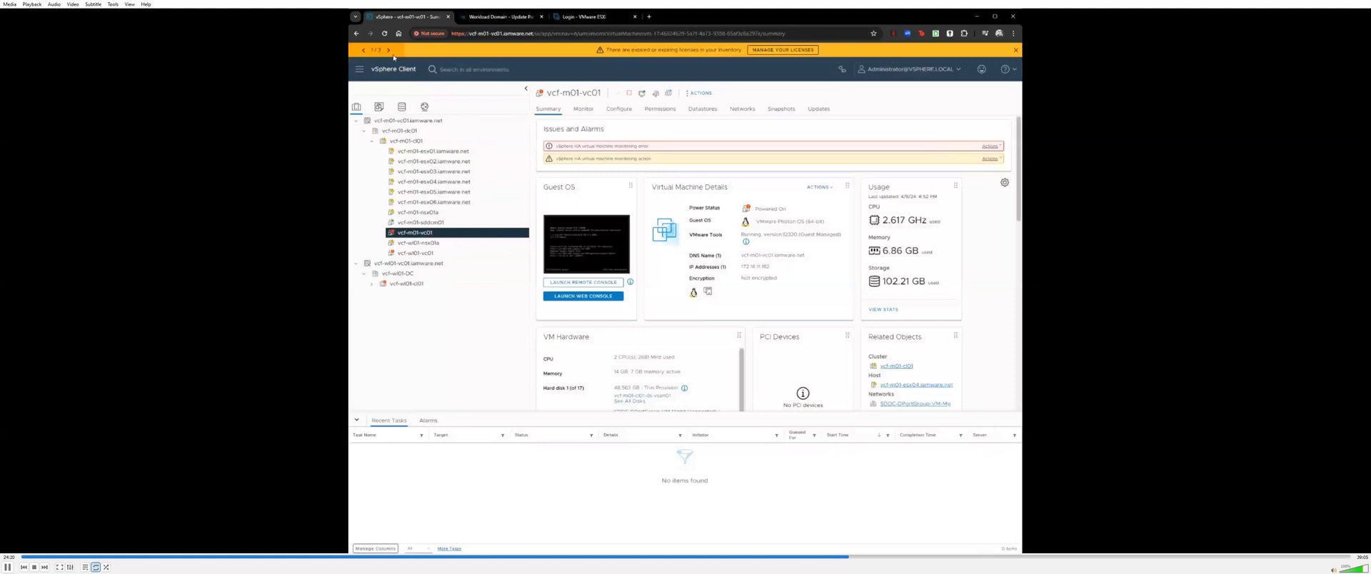
pyautogui.click(384, 34)
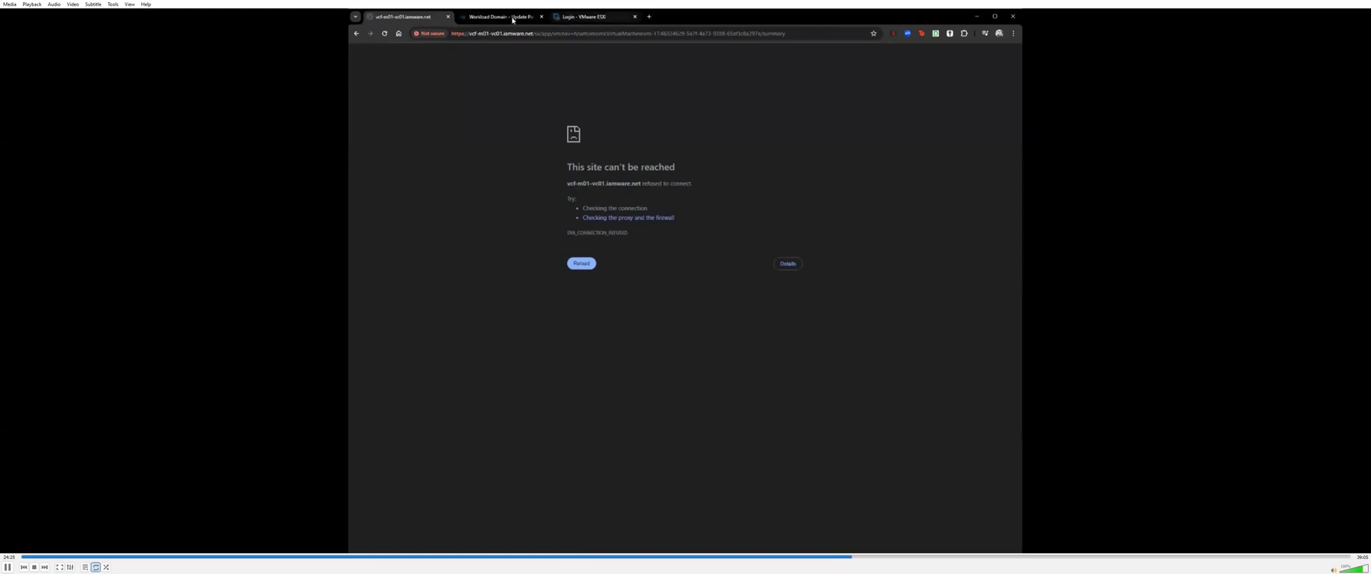
pyautogui.click(502, 17)
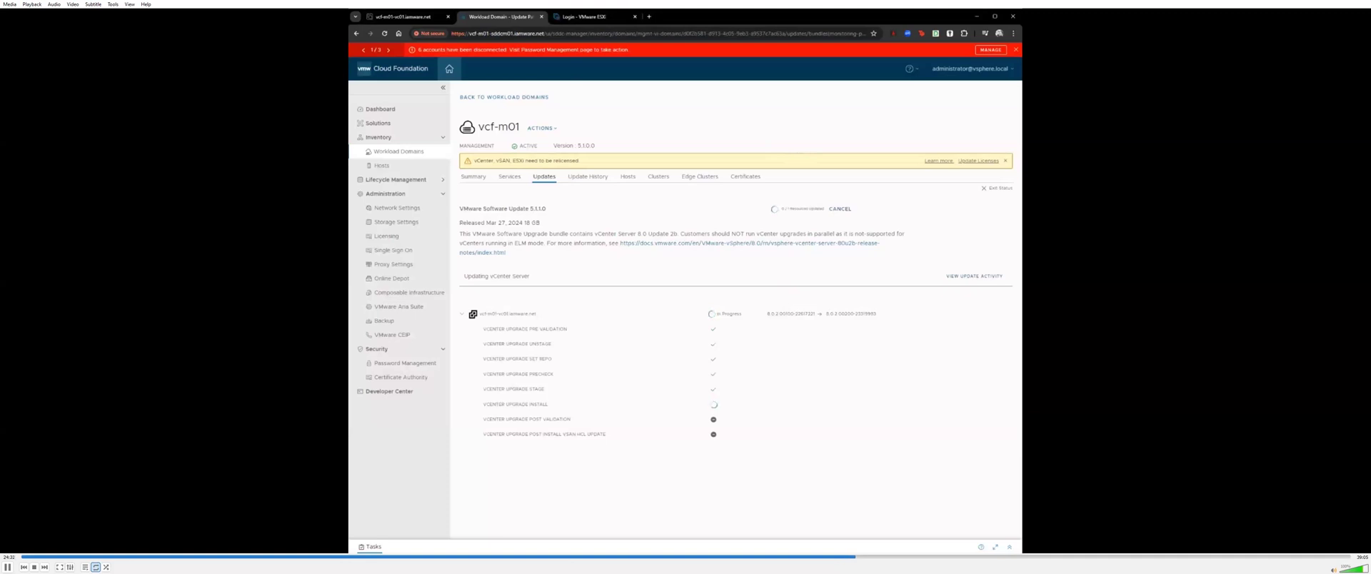
# Bypass the certificate warning for the management vCenter, and launch the vSphere Client from the vCenter's base address.
pyautogui.hotkey('ctrl', 'shift', 'Tab')
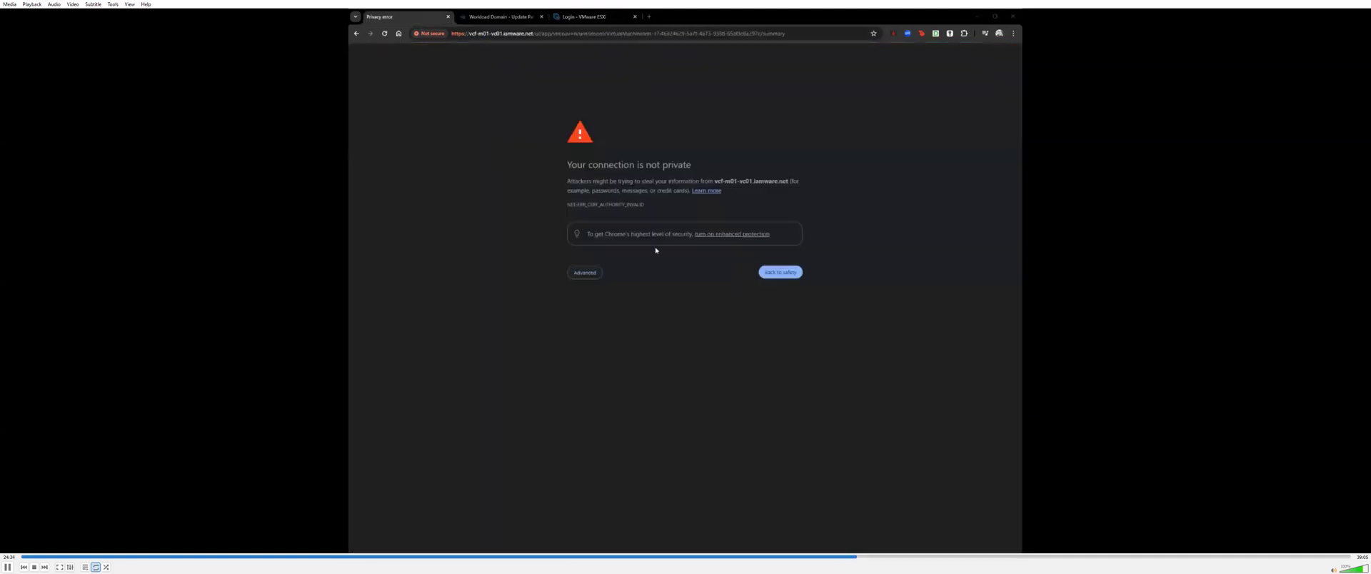
pyautogui.click(587, 273)
pyautogui.click(607, 334)
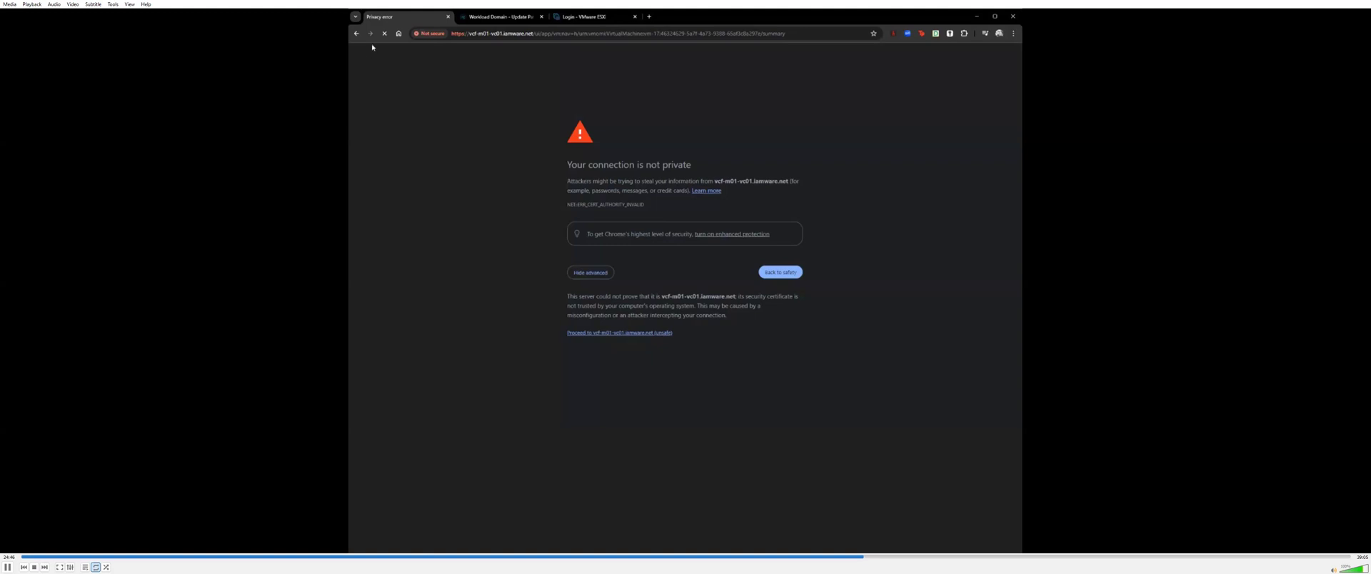
pyautogui.moveTo(534, 34); pyautogui.dragTo(785, 33)
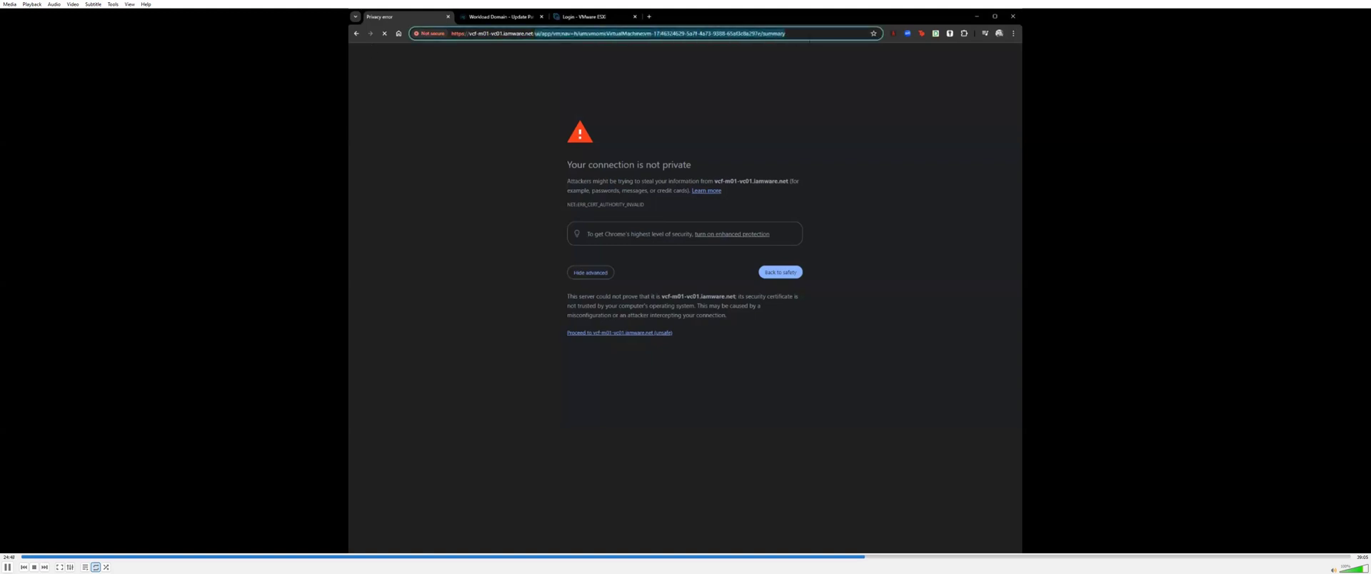
pyautogui.press('BackSpace')
pyautogui.press('Return')
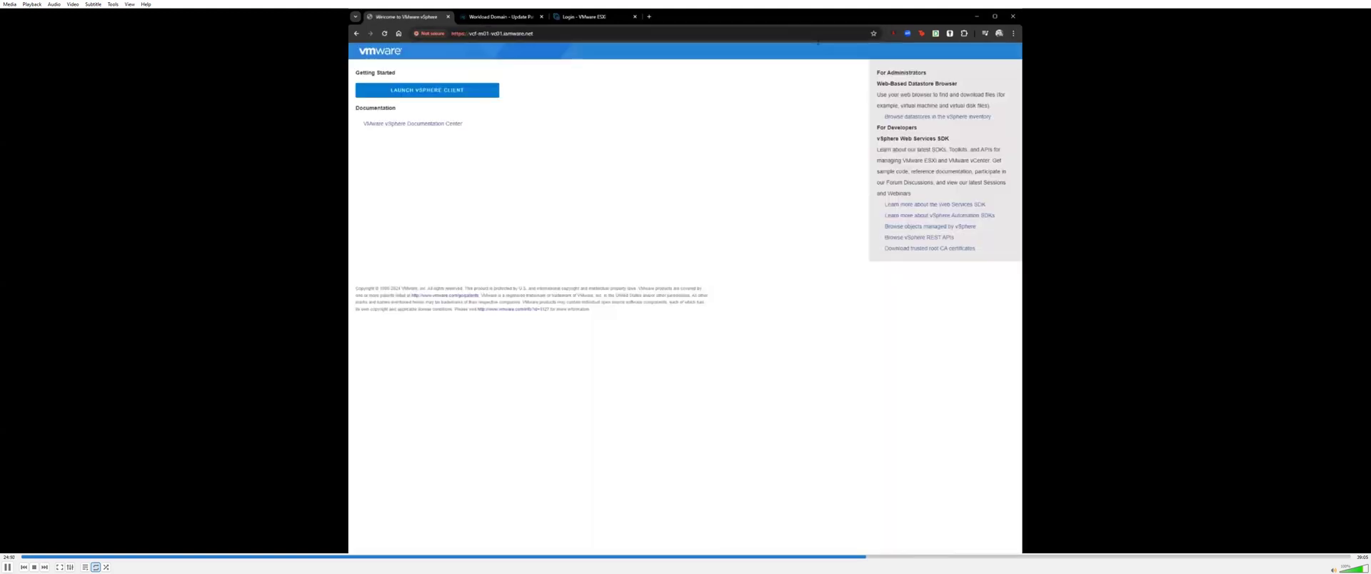
pyautogui.click(434, 90)
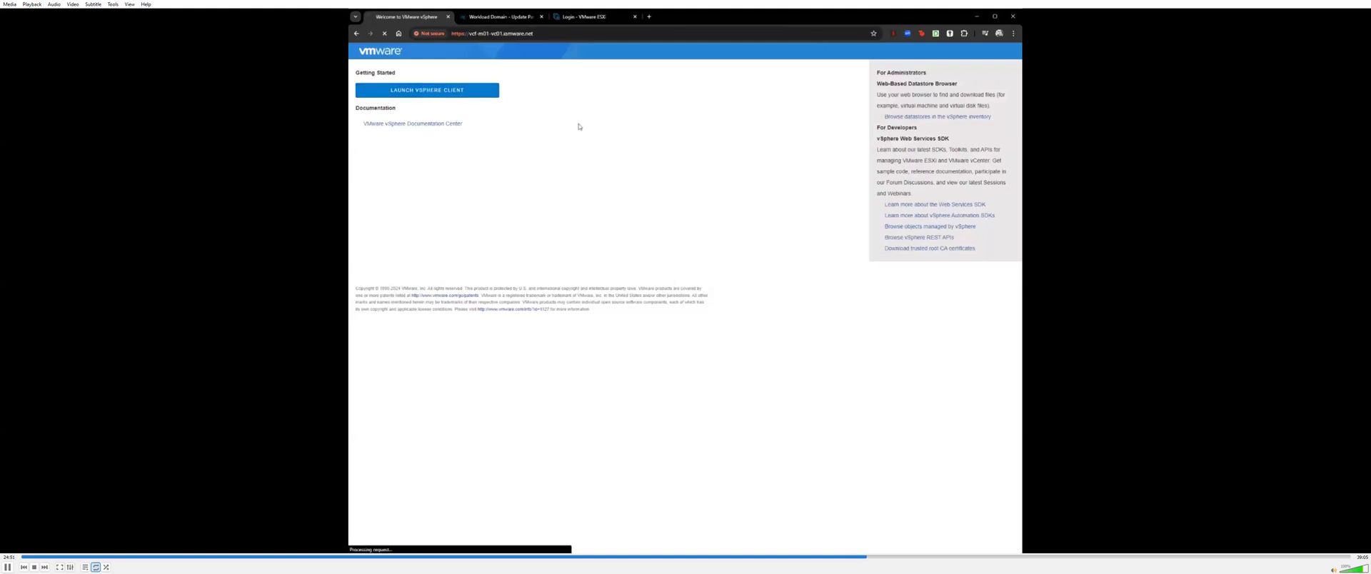
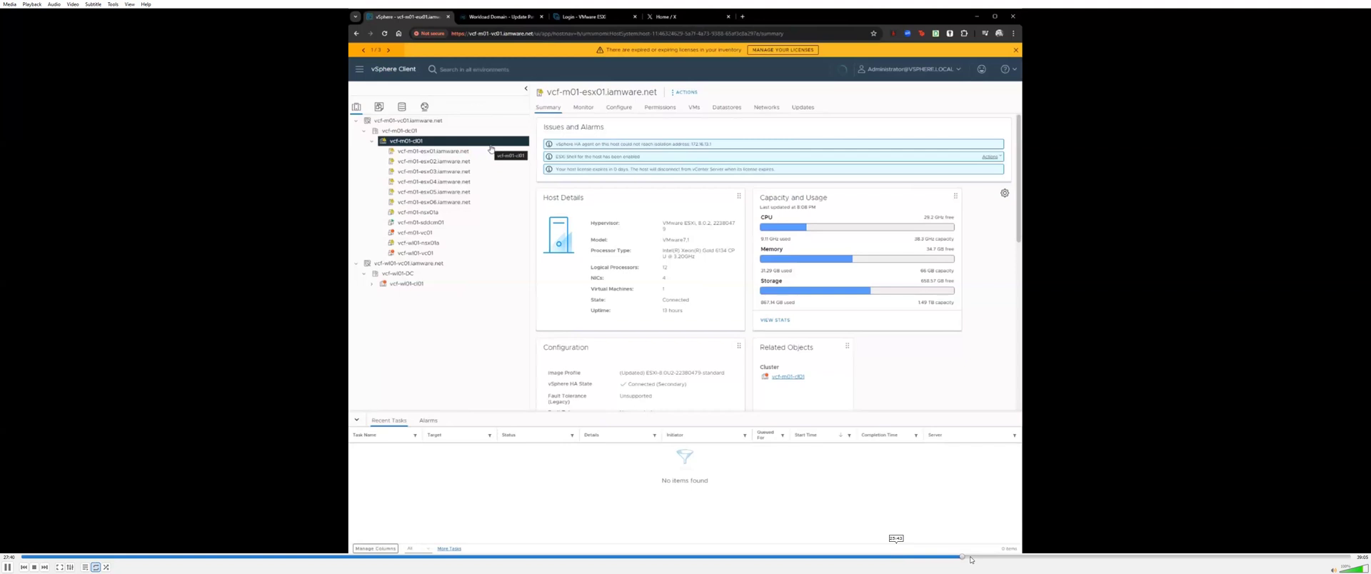
# Skip the recording ahead from the vcf-m01-esx01 updates view to the ESXi version selection for the vcf-m01-cl01 image, pausing briefly on the way.
pyautogui.click(972, 557)
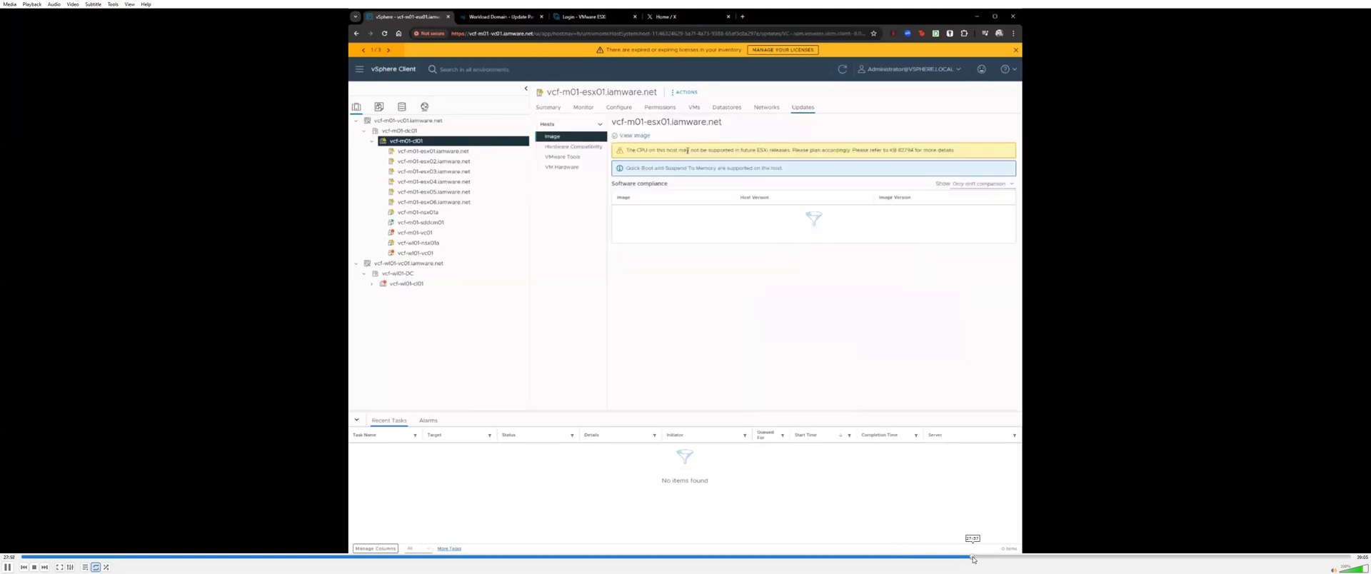
pyautogui.click(3, 565)
pyautogui.click(7, 566)
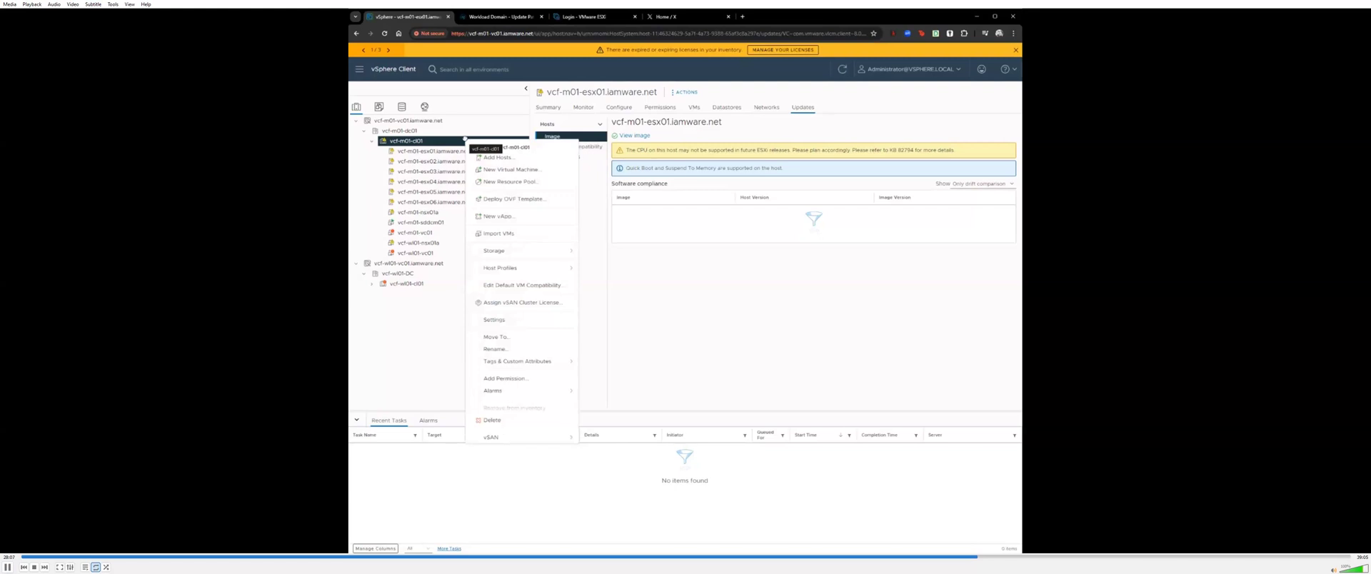
pyautogui.click(989, 558)
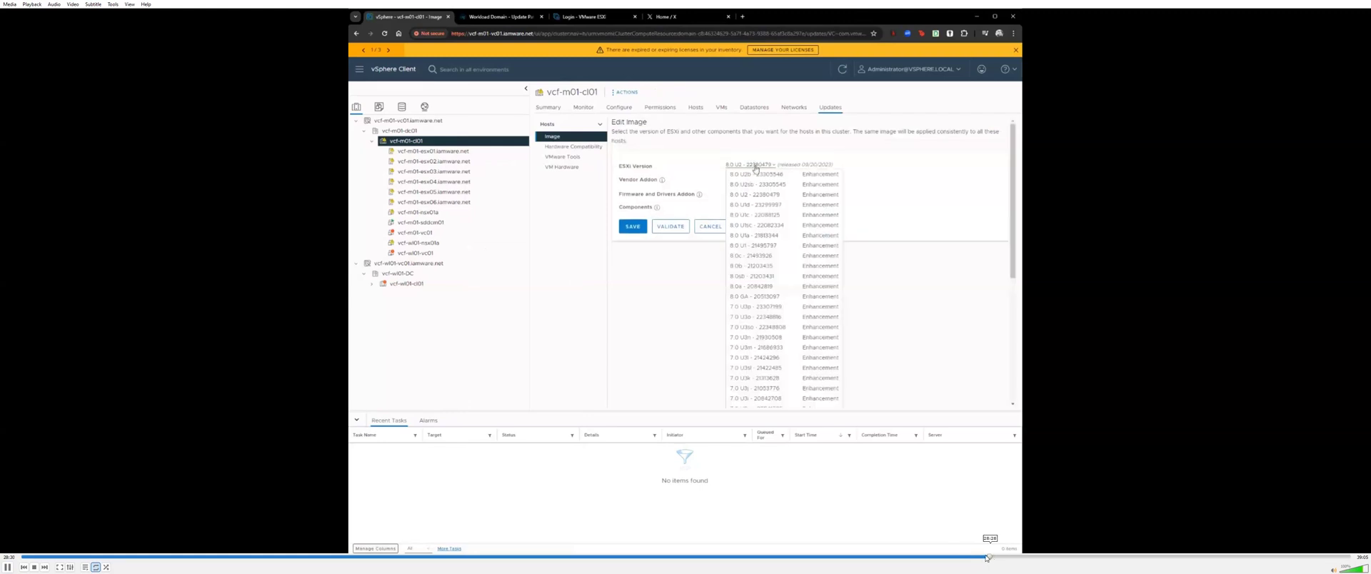
pyautogui.click(989, 556)
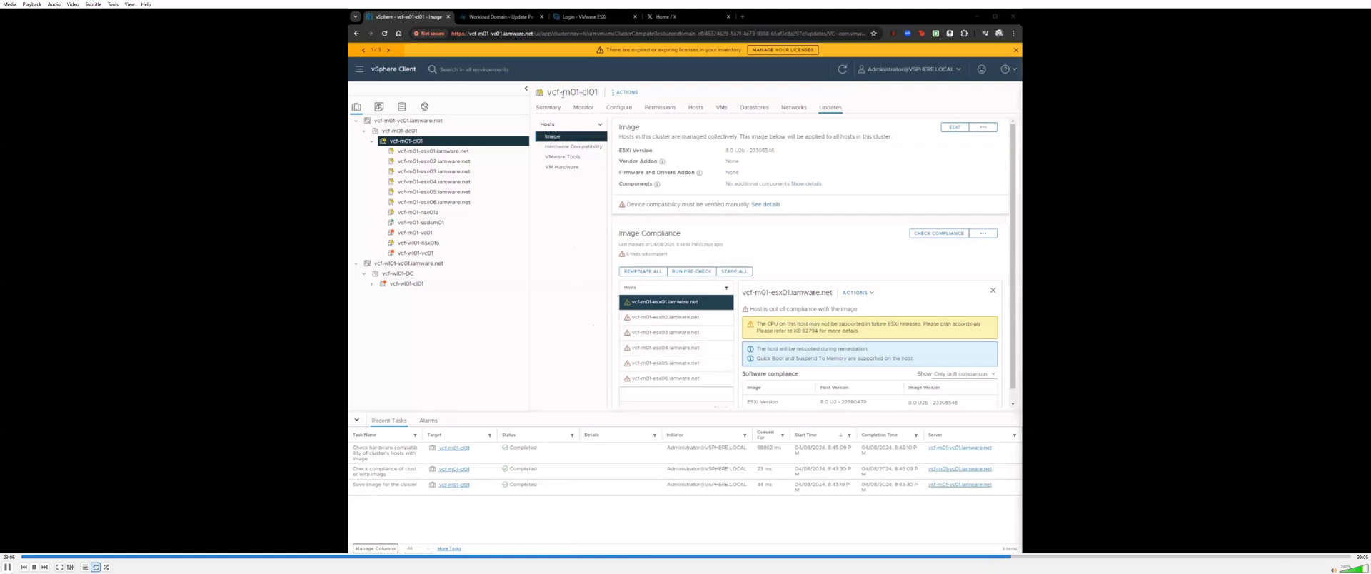
# Extract the cluster image of vcf-m01-cl01 from workload domain vcf-m01 into SDDC Manager, and open the task panel for its status.
pyautogui.click(506, 17)
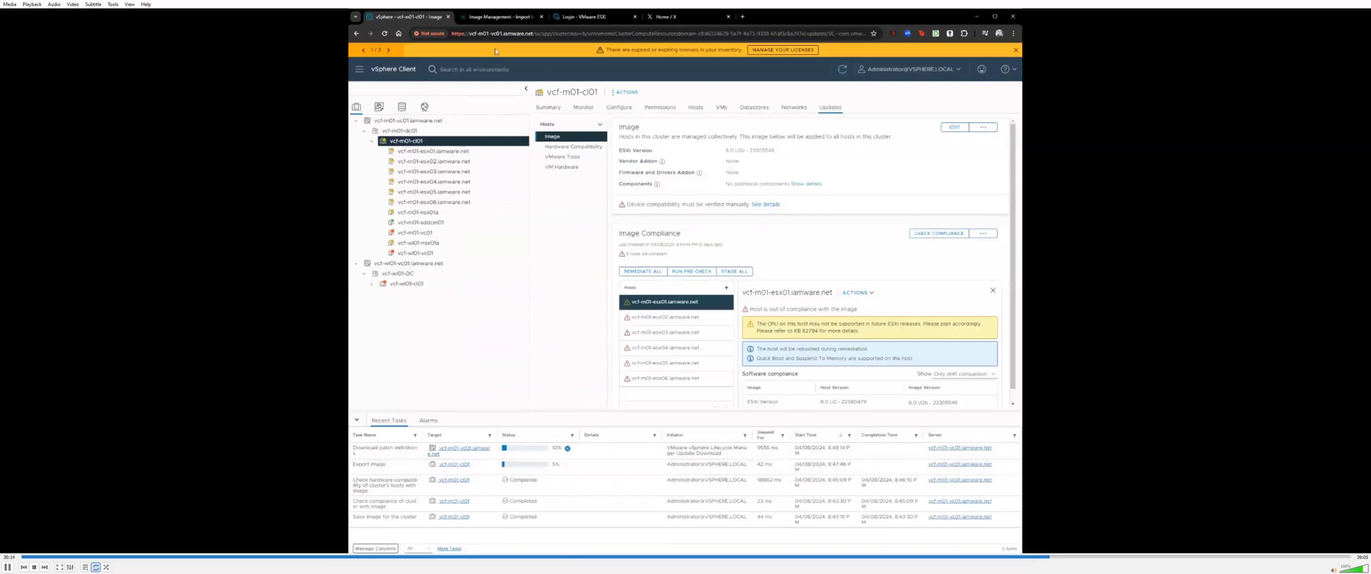
pyautogui.click(498, 18)
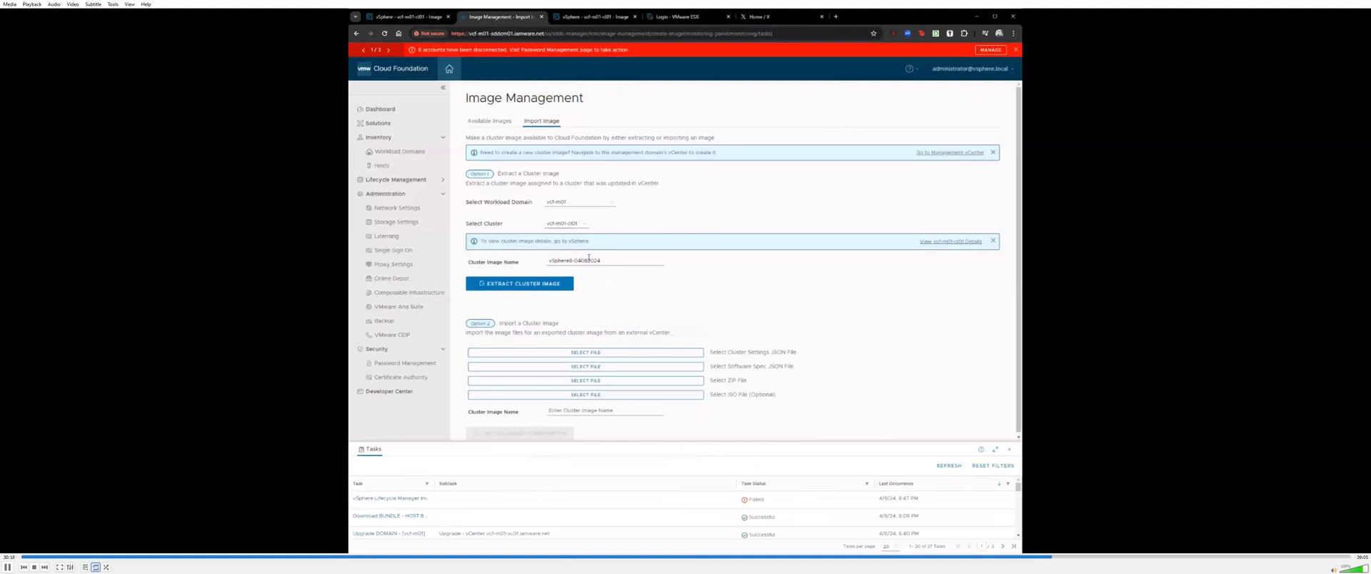
pyautogui.click(520, 284)
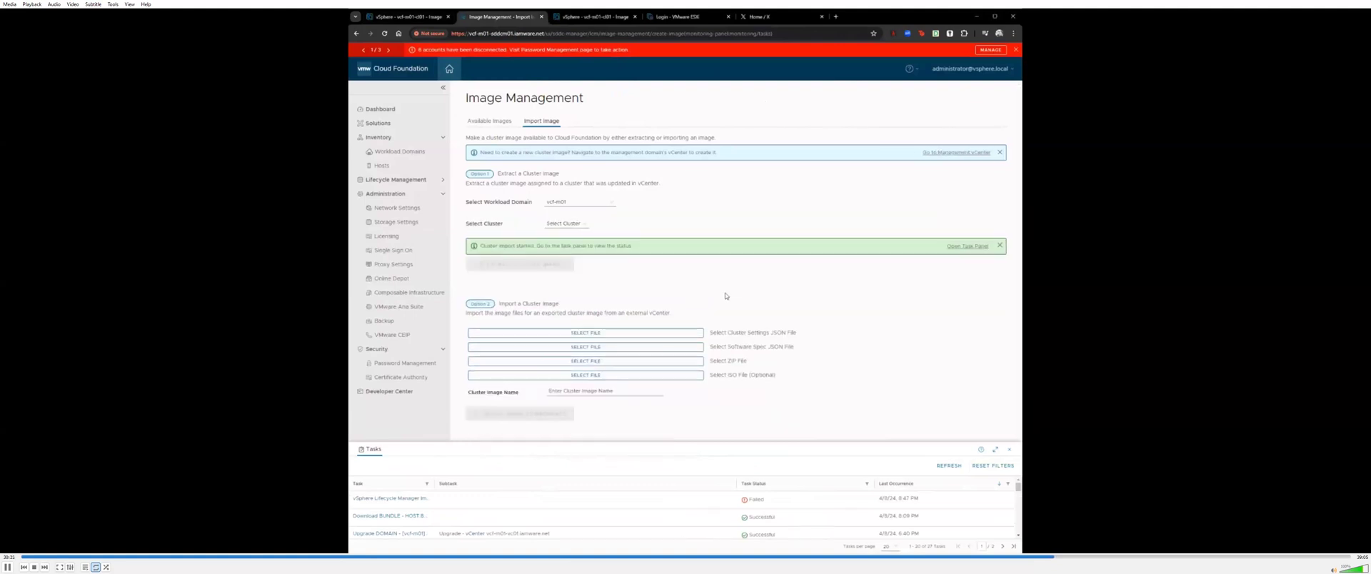
pyautogui.click(951, 247)
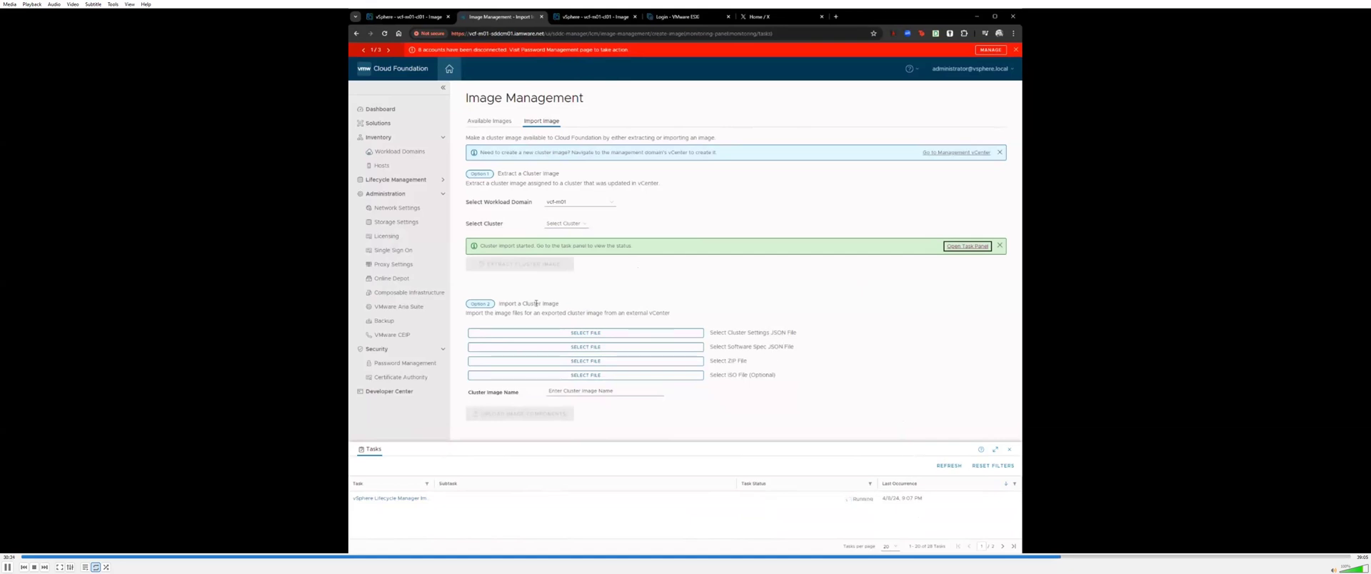
pyautogui.click(402, 18)
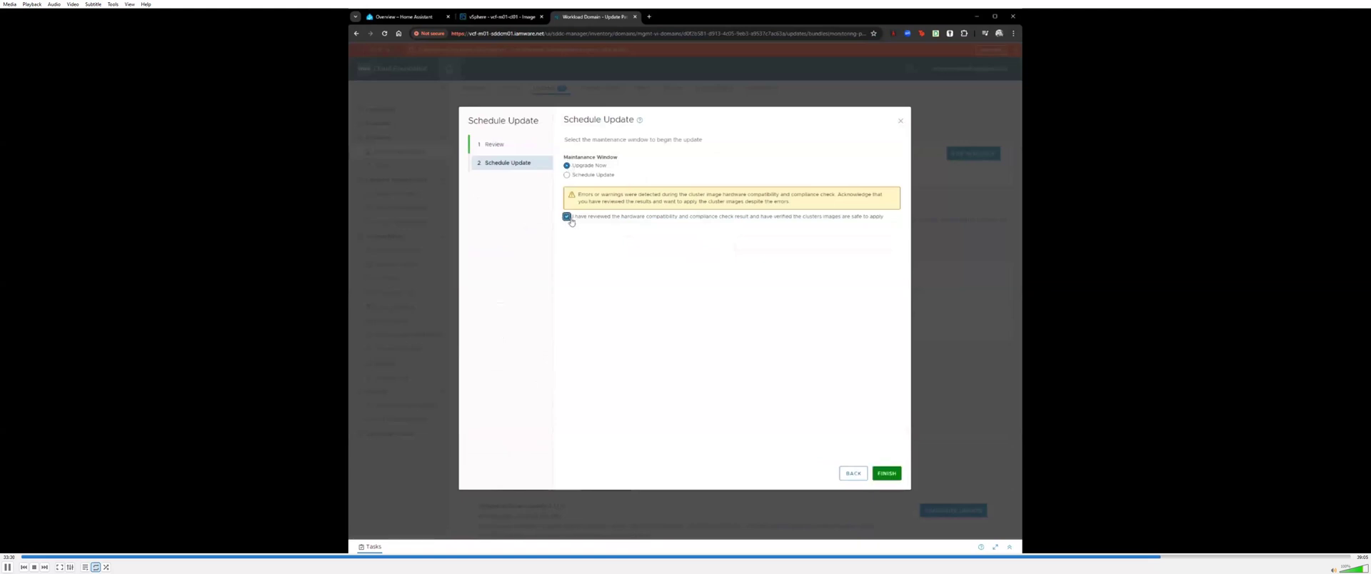
# Start the ESXi update of vcf-m01 immediately, open its in-progress status and expand the upgrade stages of the vcf-m01-cl01 cluster.
pyautogui.click(887, 474)
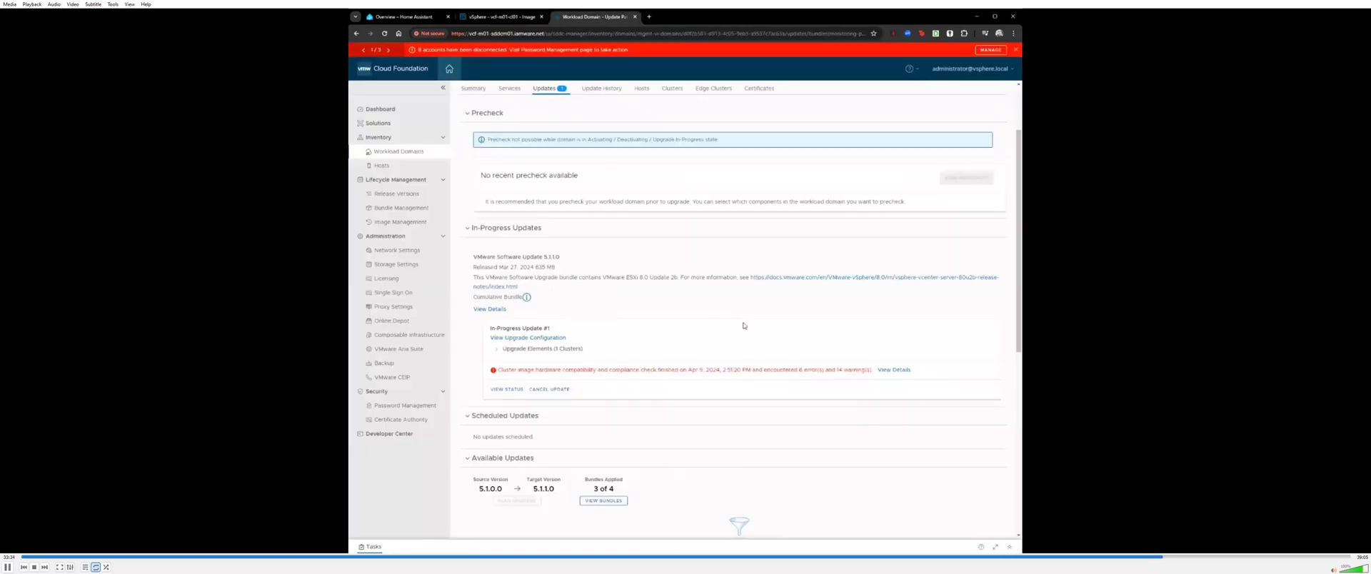
pyautogui.click(467, 229)
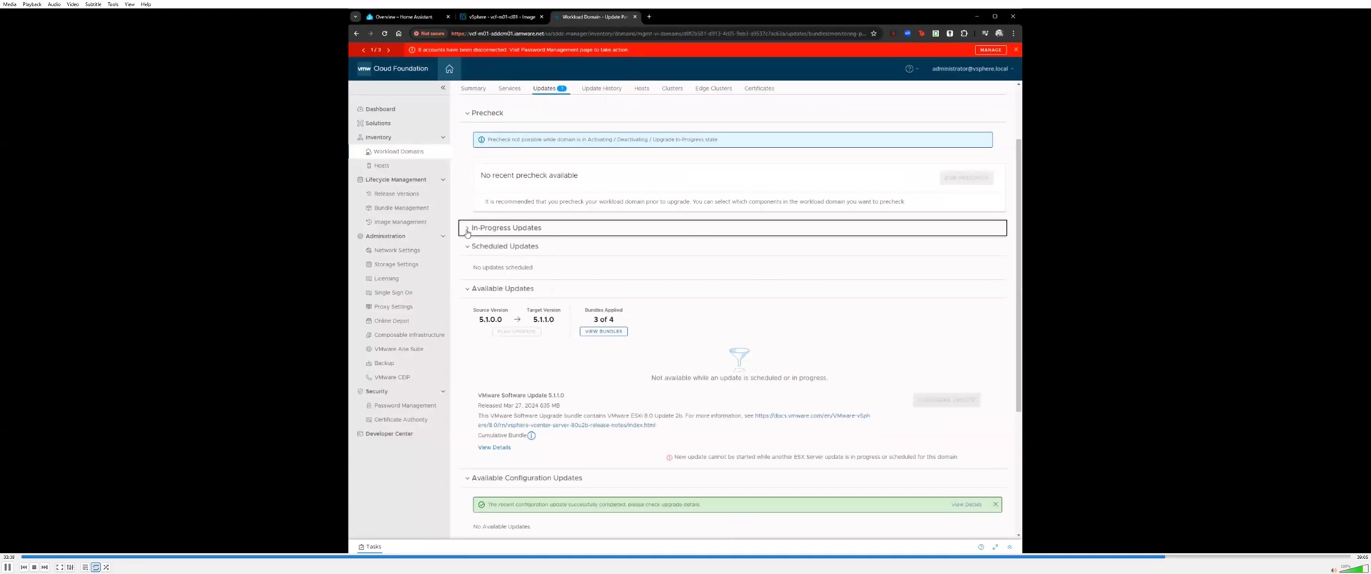
pyautogui.click(468, 229)
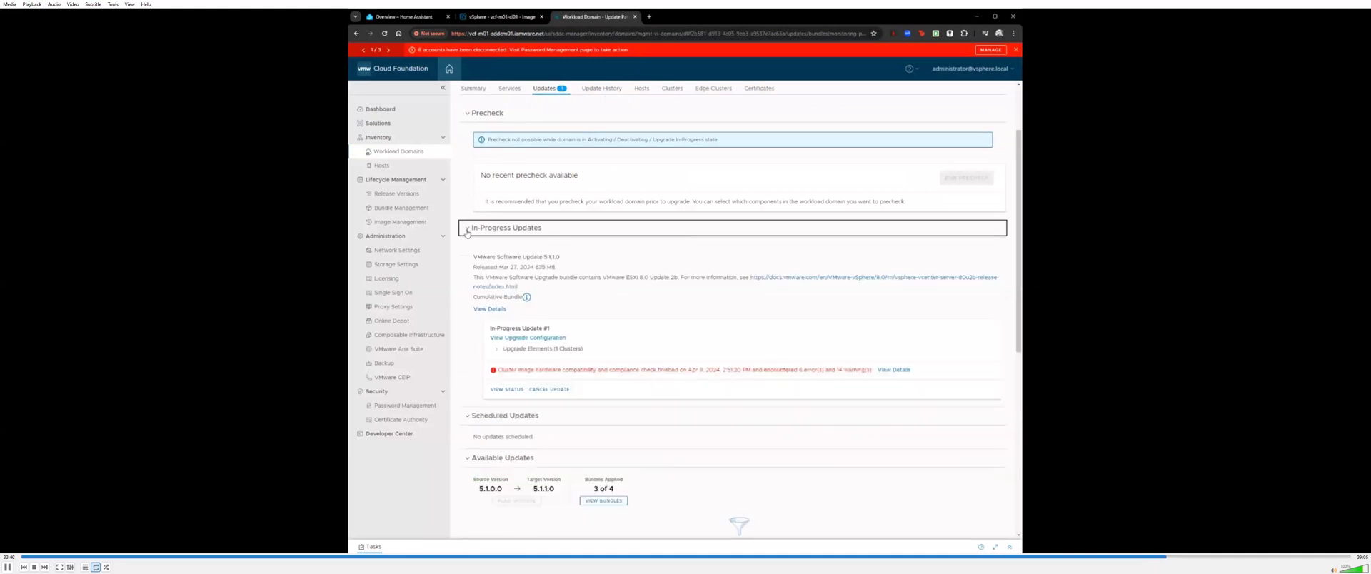
pyautogui.click(507, 389)
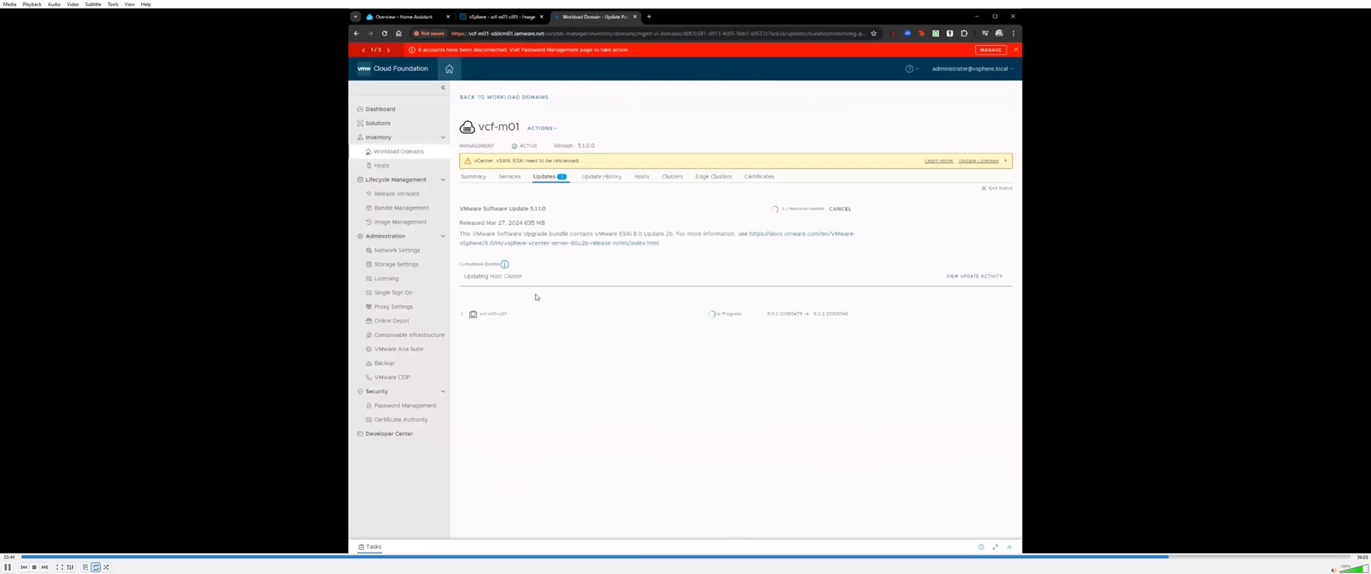
pyautogui.click(462, 315)
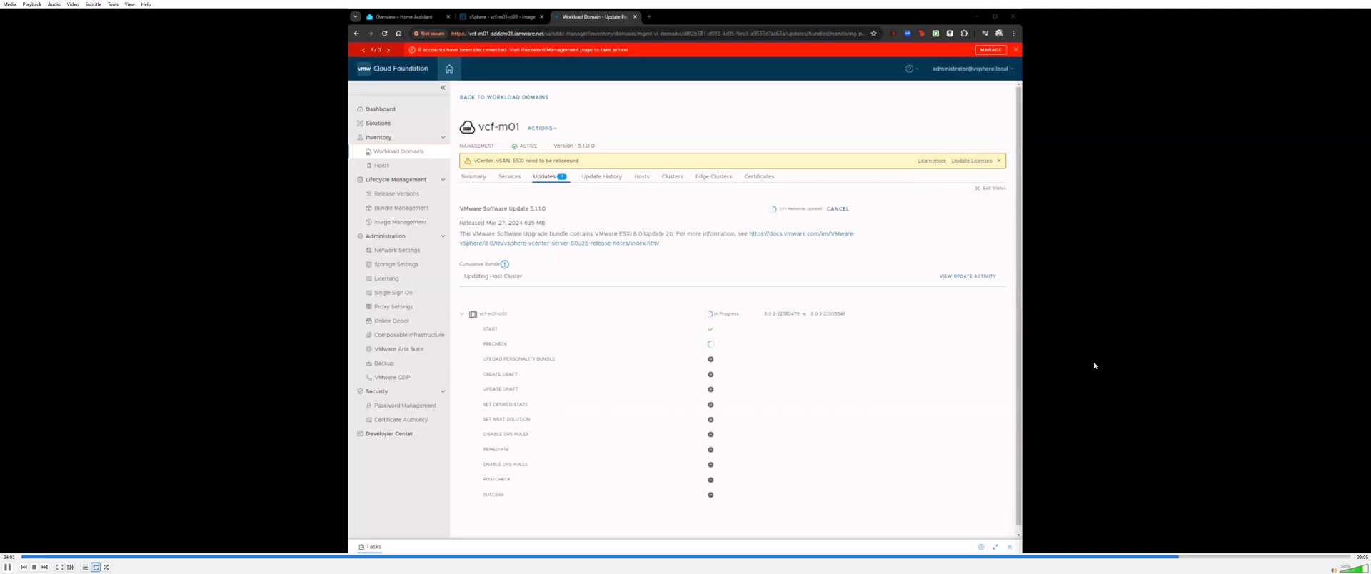
# Skip the recording ahead past the vcf-m01-cl01 update stages and the vcf-m01-esx03 maintenance mode task.
pyautogui.click(1182, 557)
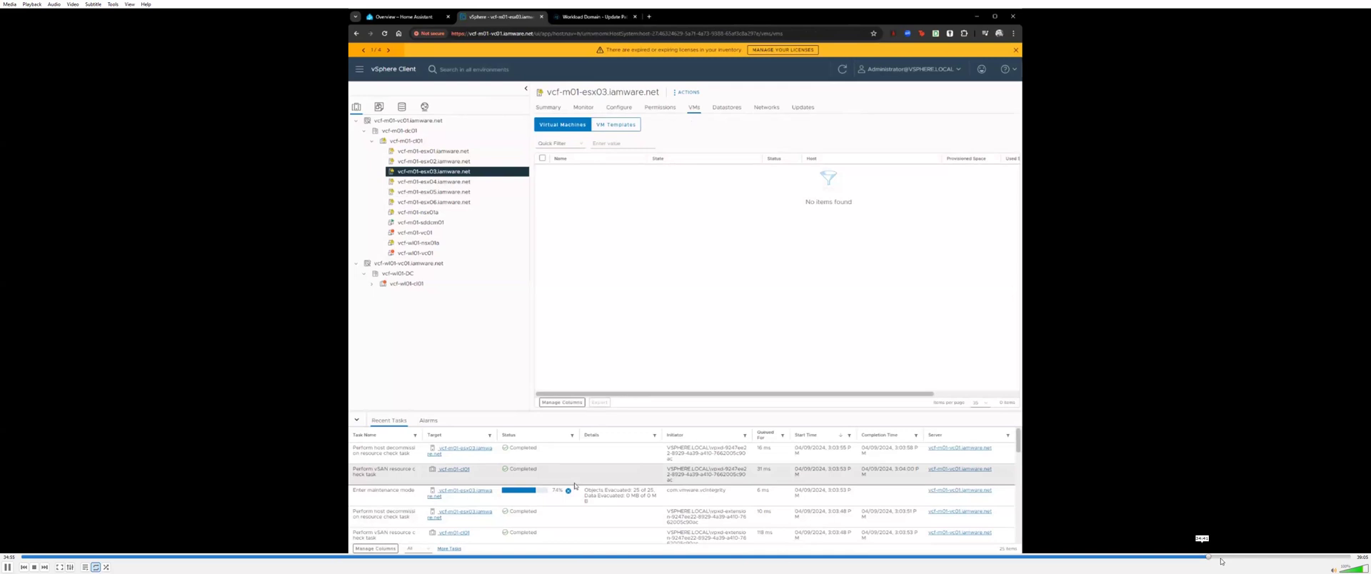
pyautogui.click(1218, 557)
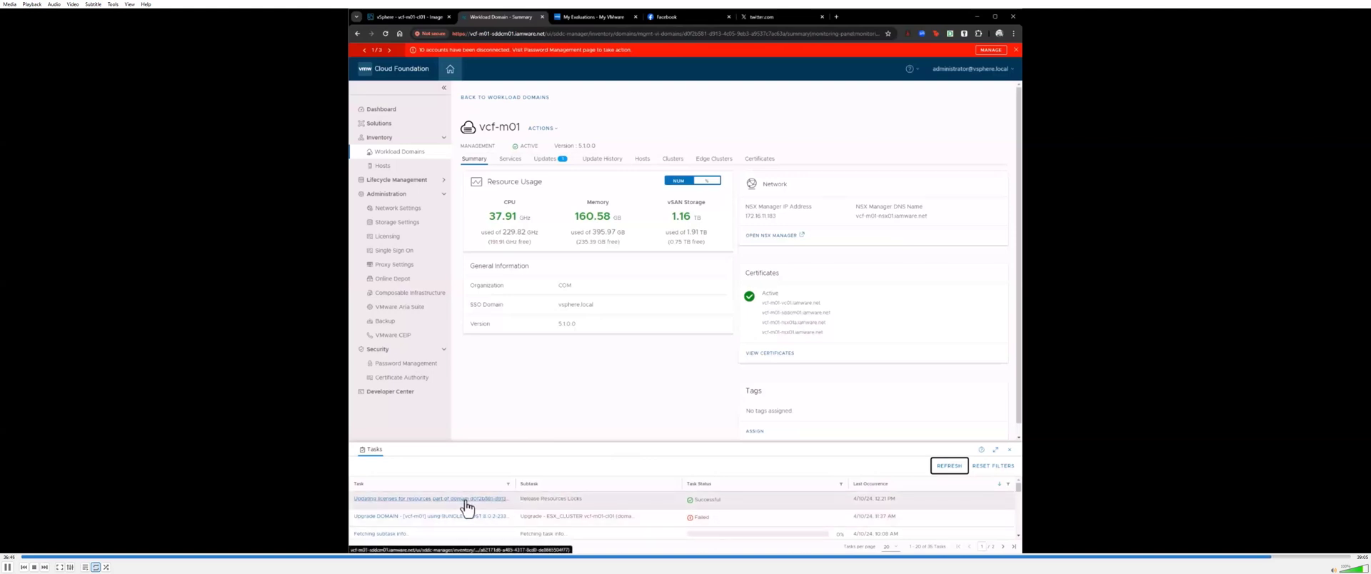
# Widen the Task and Subtask columns of the SDDC Manager task list and refresh the list.
pyautogui.click(515, 485)
pyautogui.moveTo(537, 486)
pyautogui.mouseDown()
pyautogui.moveTo(581, 482)
pyautogui.moveTo(534, 486)
pyautogui.mouseUp()
pyautogui.scroll(-2, 729, 522)
pyautogui.scroll(2, 728, 523)
pyautogui.click(944, 468)
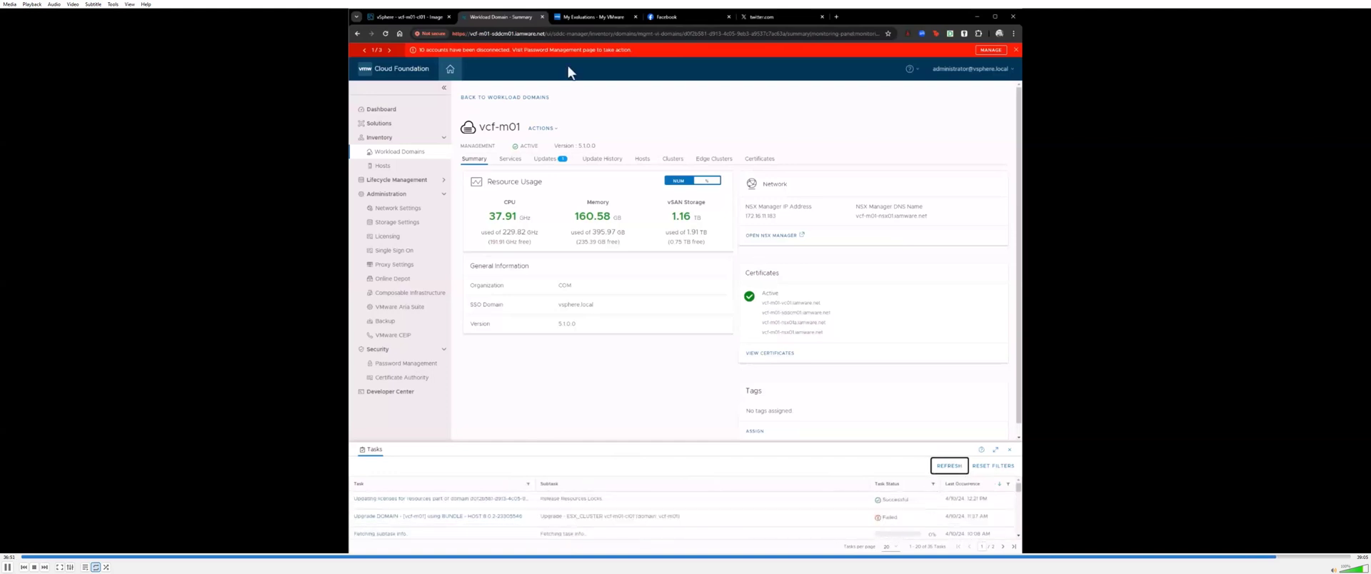
# Open the license update for vcf-m01, review the license key status of its products, and leave for the dashboard.
pyautogui.click(555, 130)
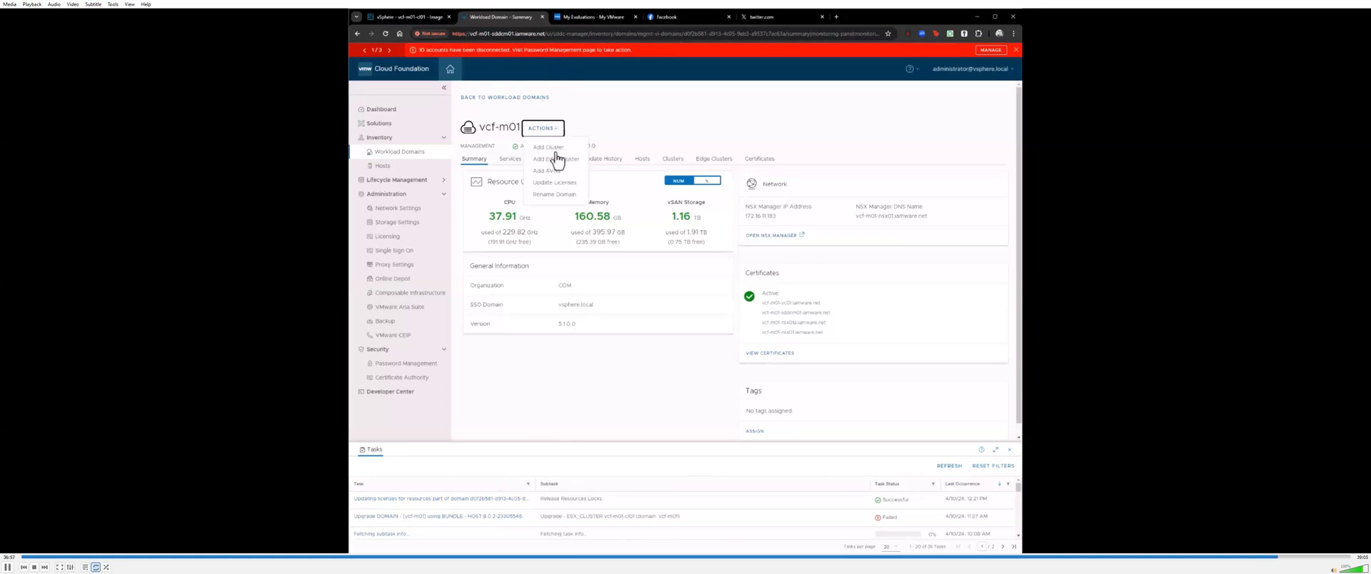
pyautogui.click(556, 183)
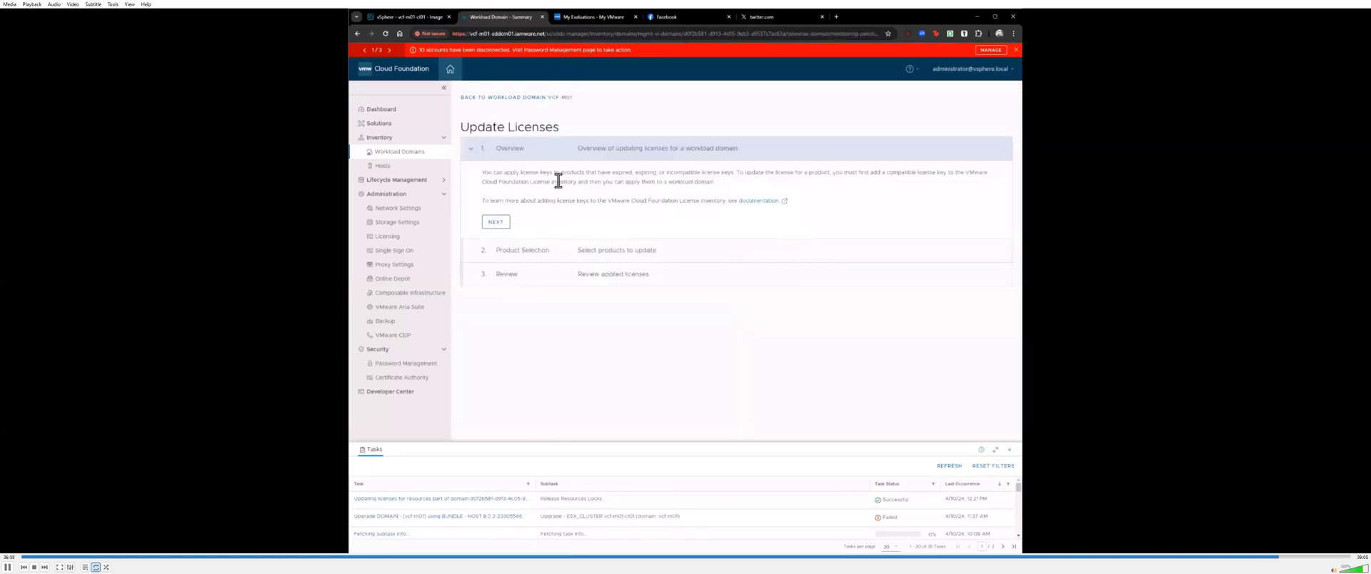
pyautogui.click(495, 222)
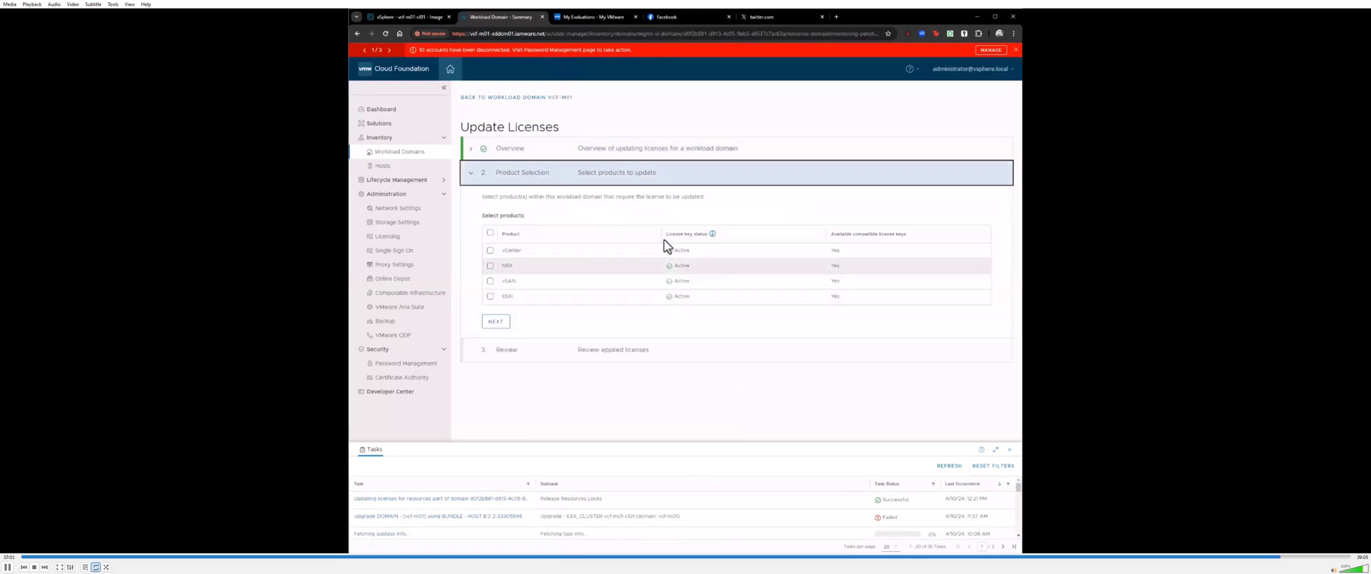
pyautogui.click(368, 112)
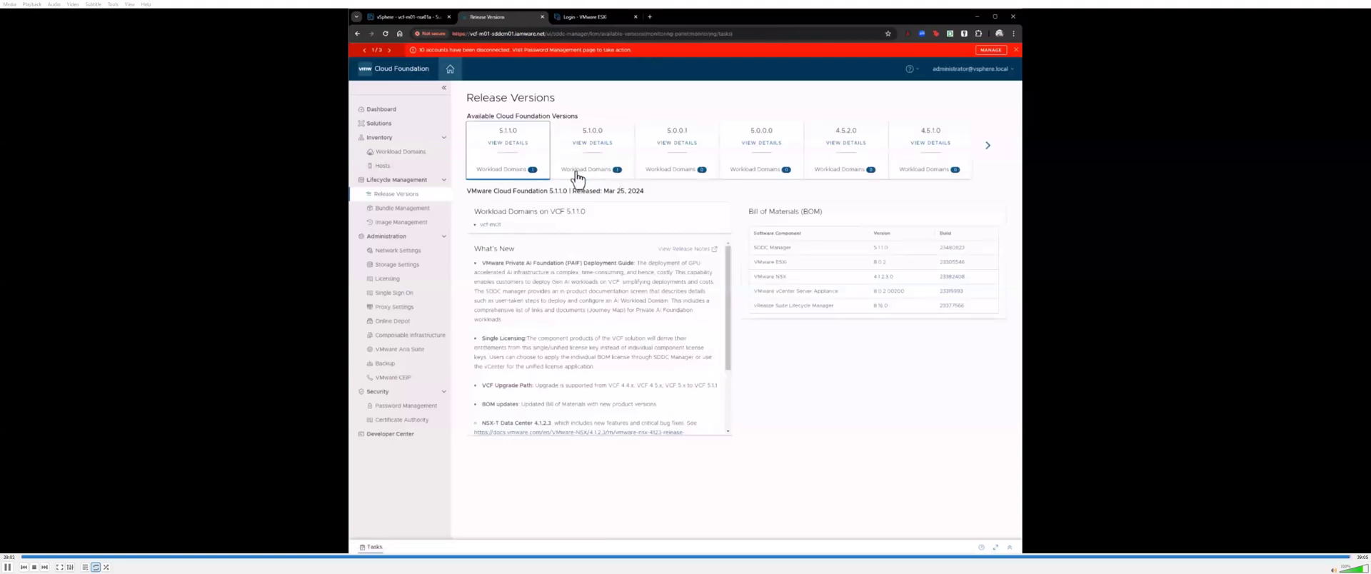
# Restart the finished upgrade recording and skip to the Workload Domains overview close to its end.
pyautogui.click(7, 567)
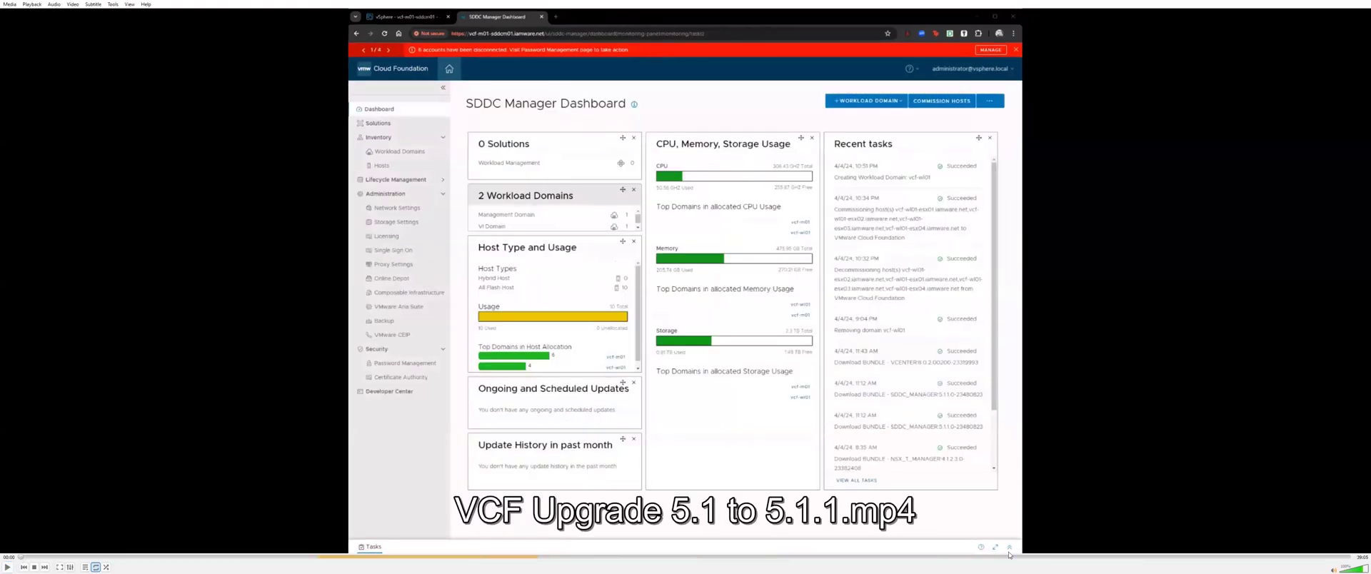
pyautogui.click(1347, 558)
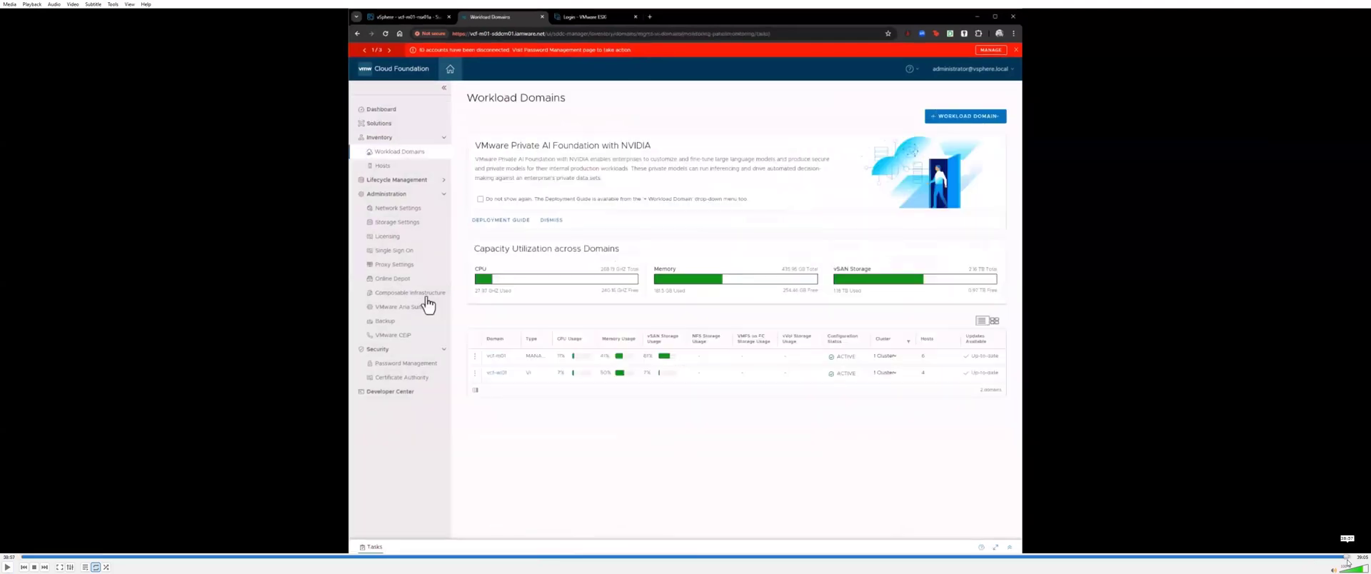